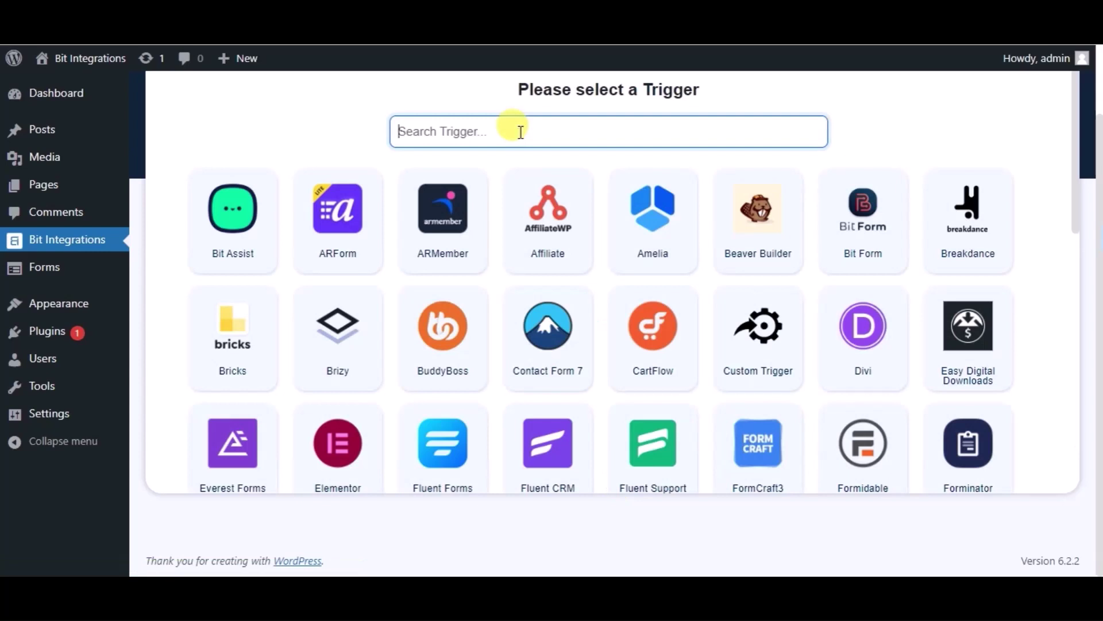
Make Happy Forms' Sample Form the integration trigger.
{"action": "type", "text": "ha"}
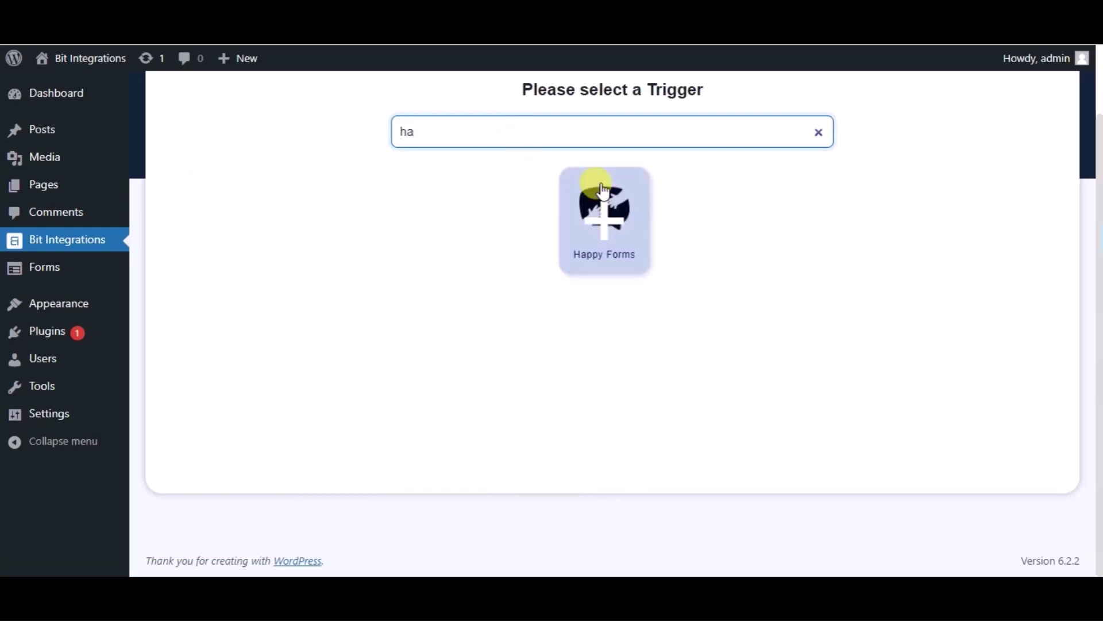
{"action": "left_click", "coordinate": [595, 193]}
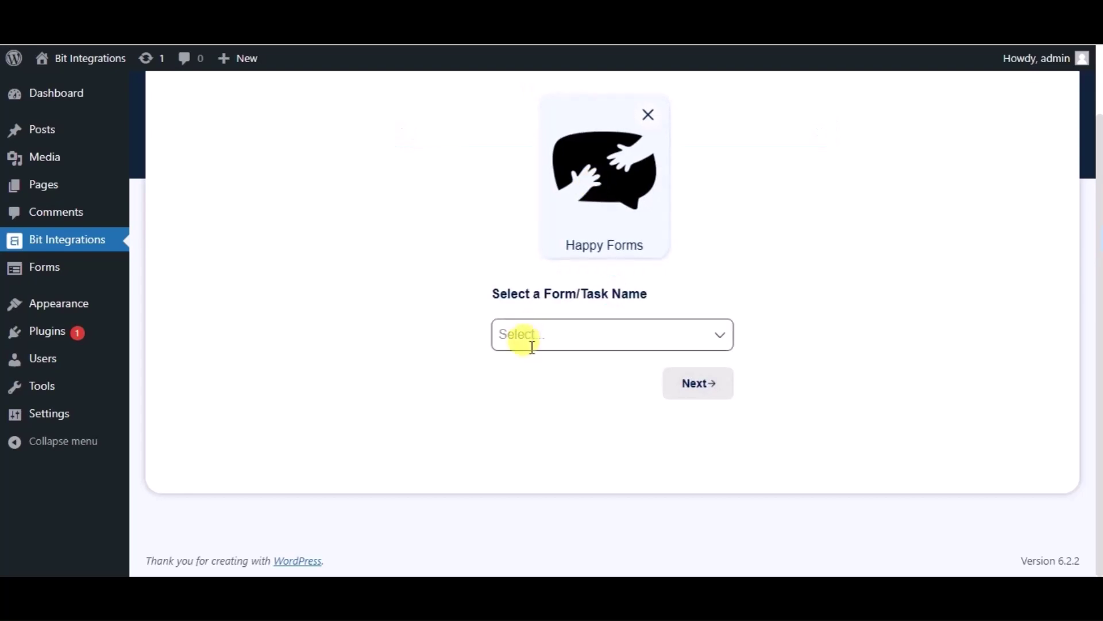
{"action": "left_click", "coordinate": [525, 345]}
{"action": "left_click", "coordinate": [538, 373]}
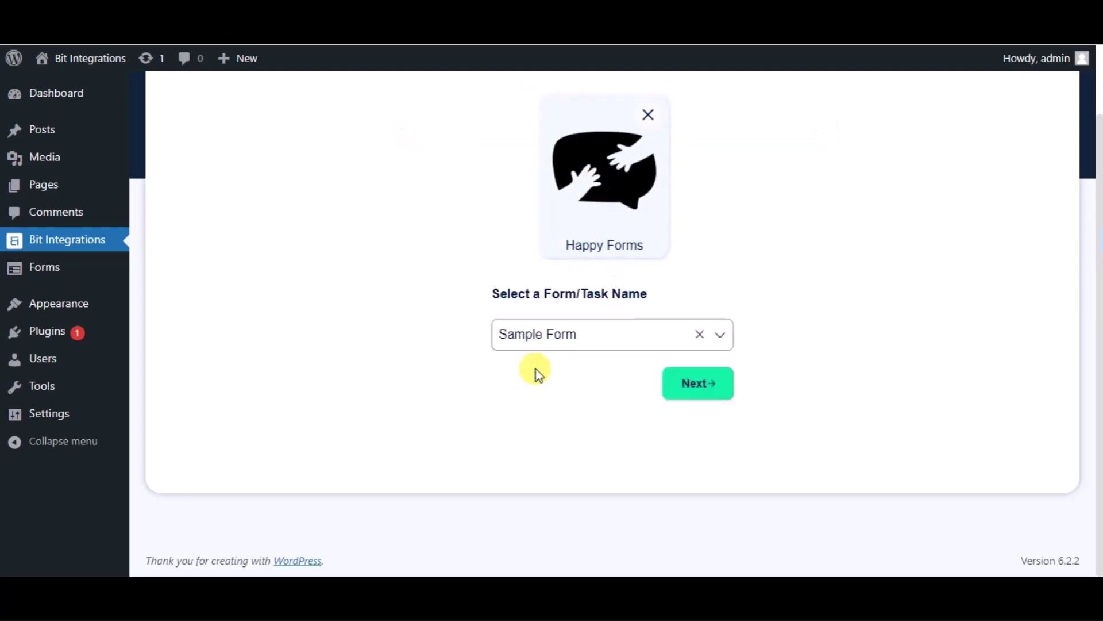
Continue to the action and choose PerfexCRM from a 'perf' search.
{"action": "left_click", "coordinate": [677, 382]}
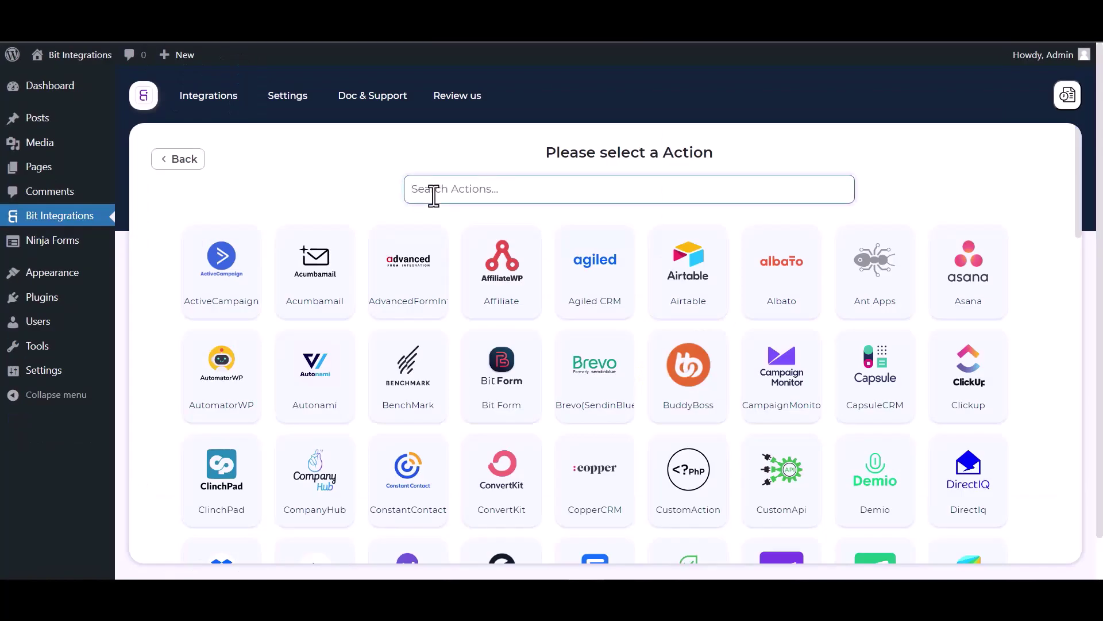
{"action": "type", "text": "perf"}
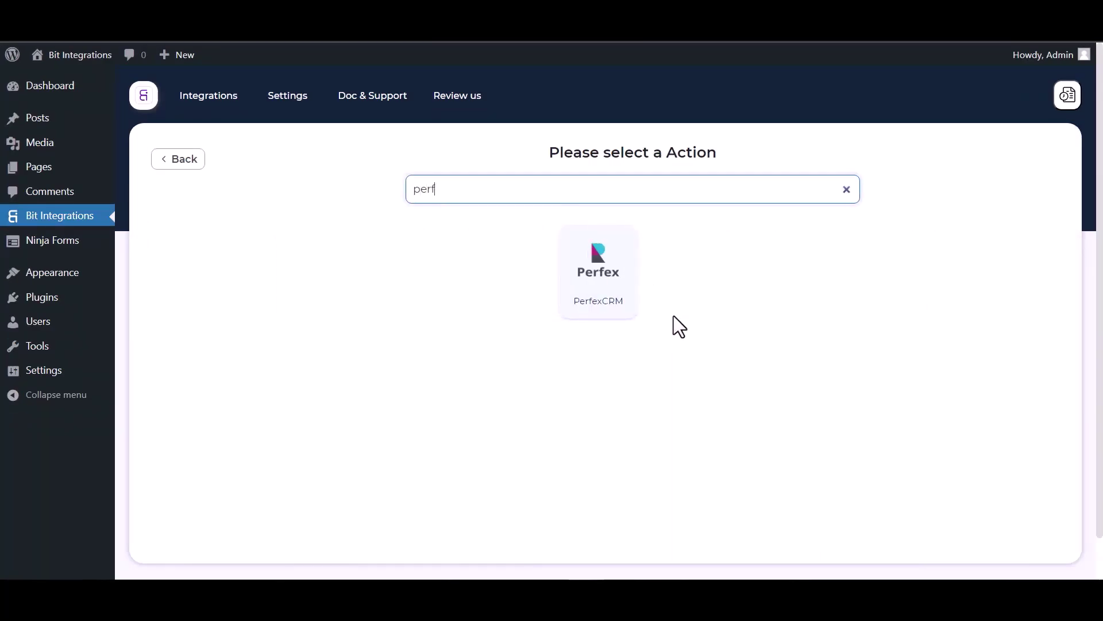
{"action": "left_click", "coordinate": [598, 305]}
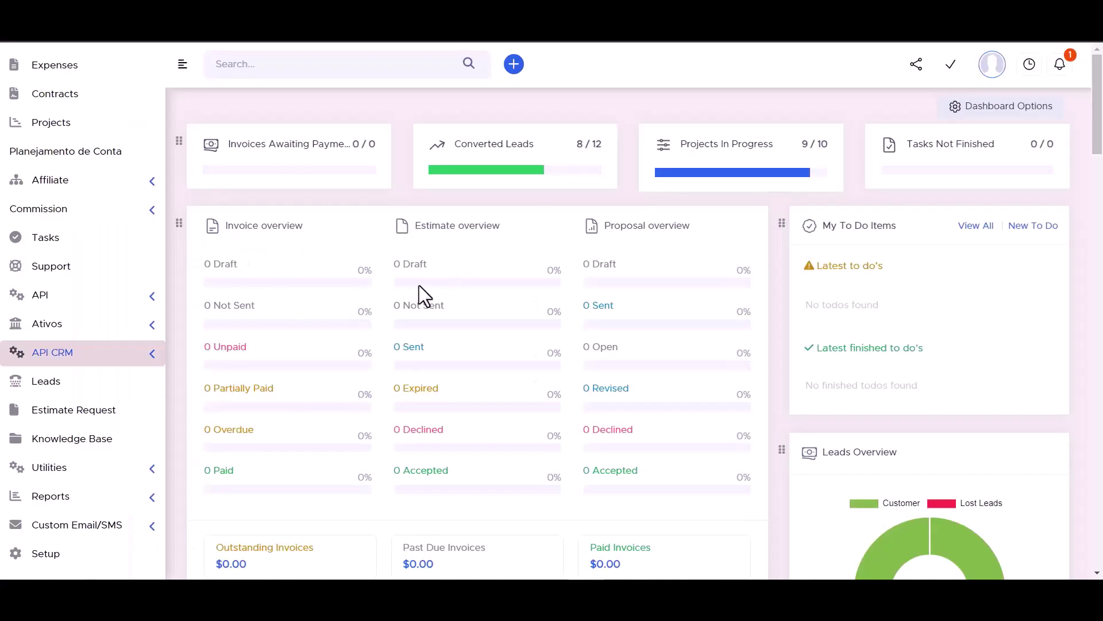
Copy the API URL from Perfex CRM's API CRM Manager into the Access API URL field.
{"action": "left_click", "coordinate": [152, 359]}
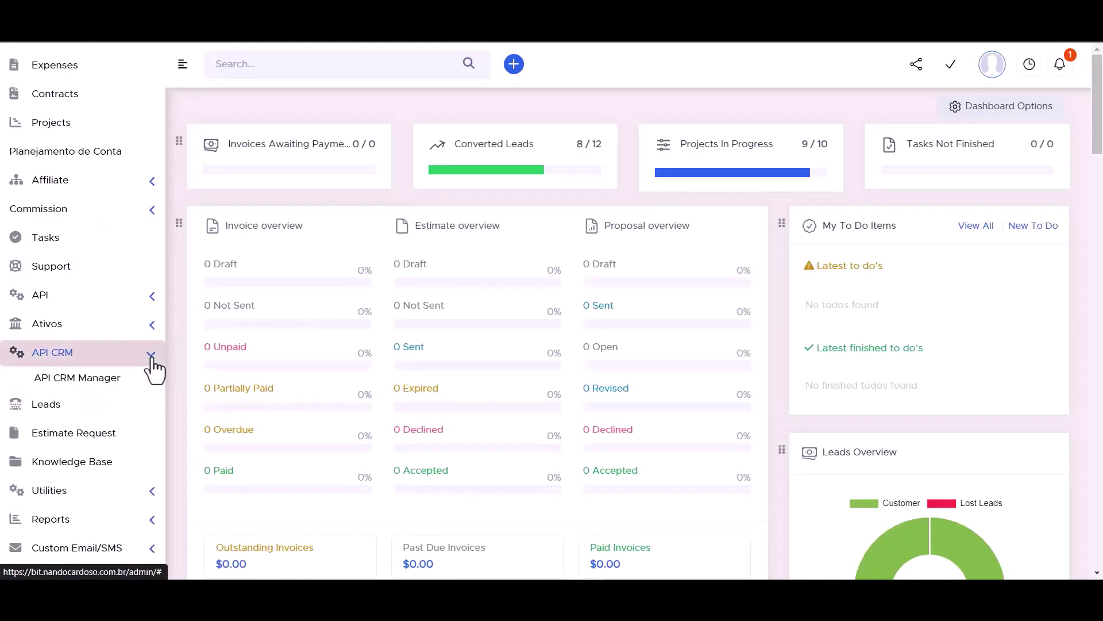
{"action": "left_click", "coordinate": [87, 386]}
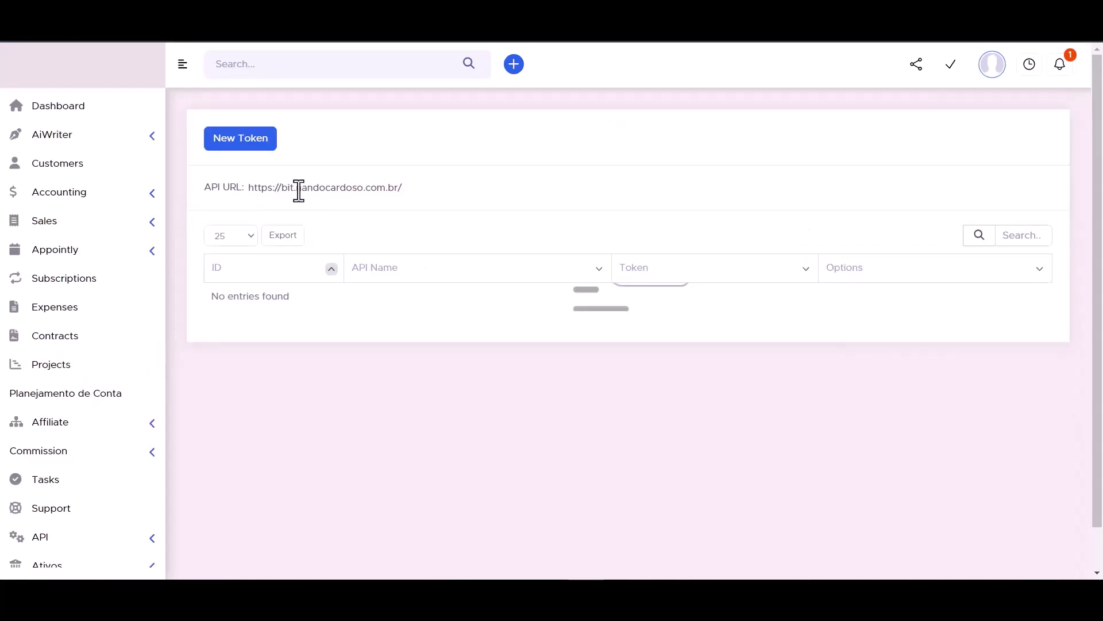
{"action": "double_click", "coordinate": [299, 190]}
{"action": "triple_click", "coordinate": [299, 190]}
{"action": "key", "text": "ctrl+c"}
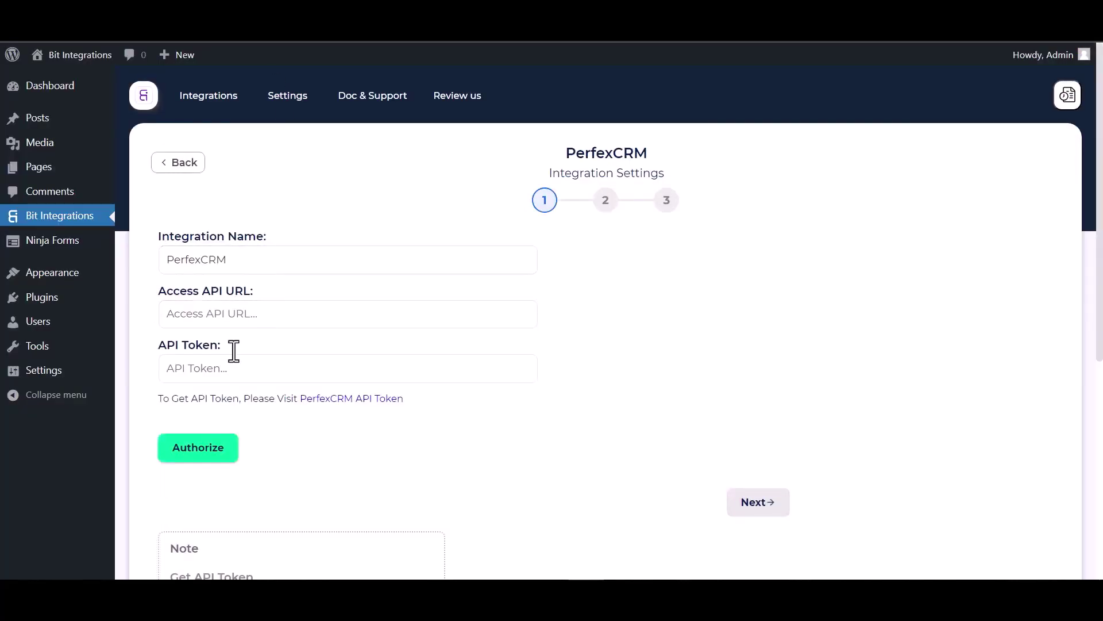
{"action": "left_click", "coordinate": [234, 326]}
{"action": "key", "text": "ctrl+v"}
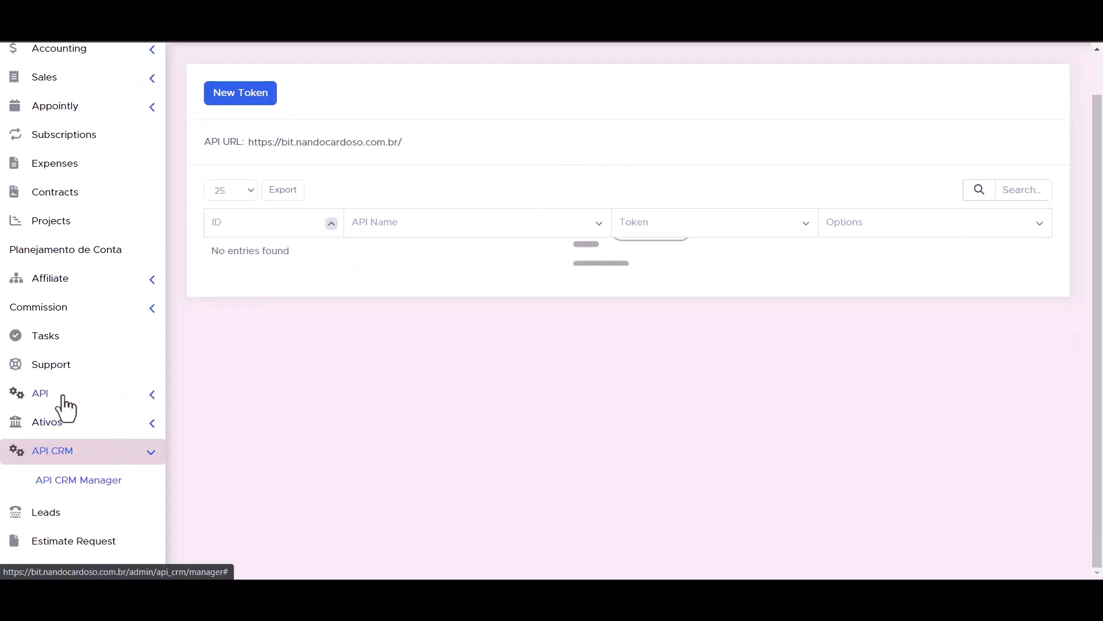
{"action": "left_click", "coordinate": [152, 397]}
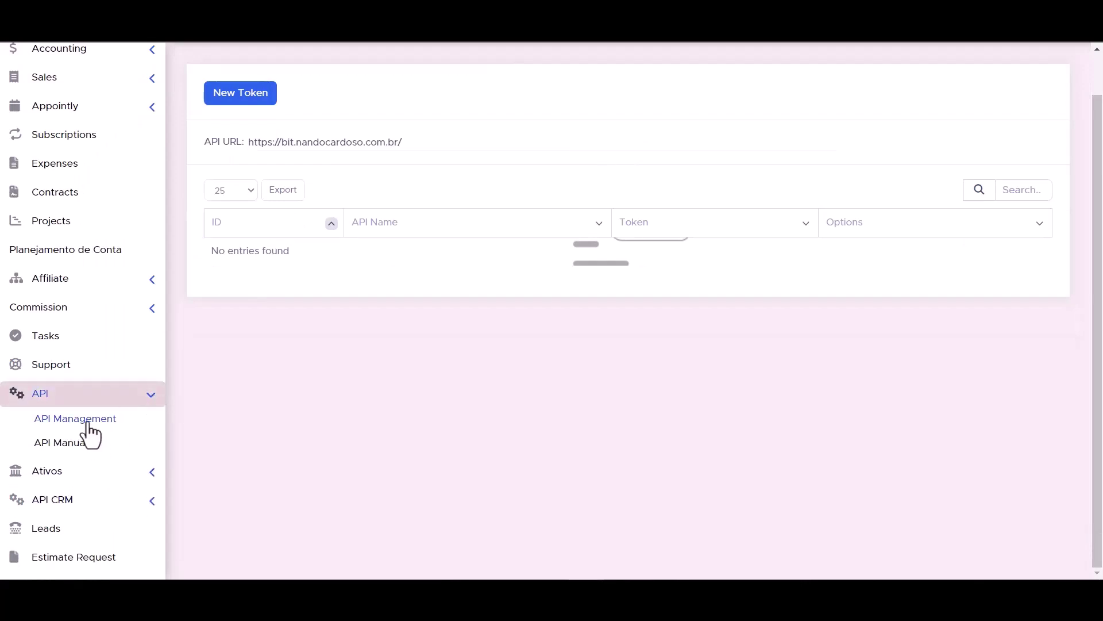
Start a new token from Perfex CRM's API Management list.
{"action": "left_click", "coordinate": [87, 425]}
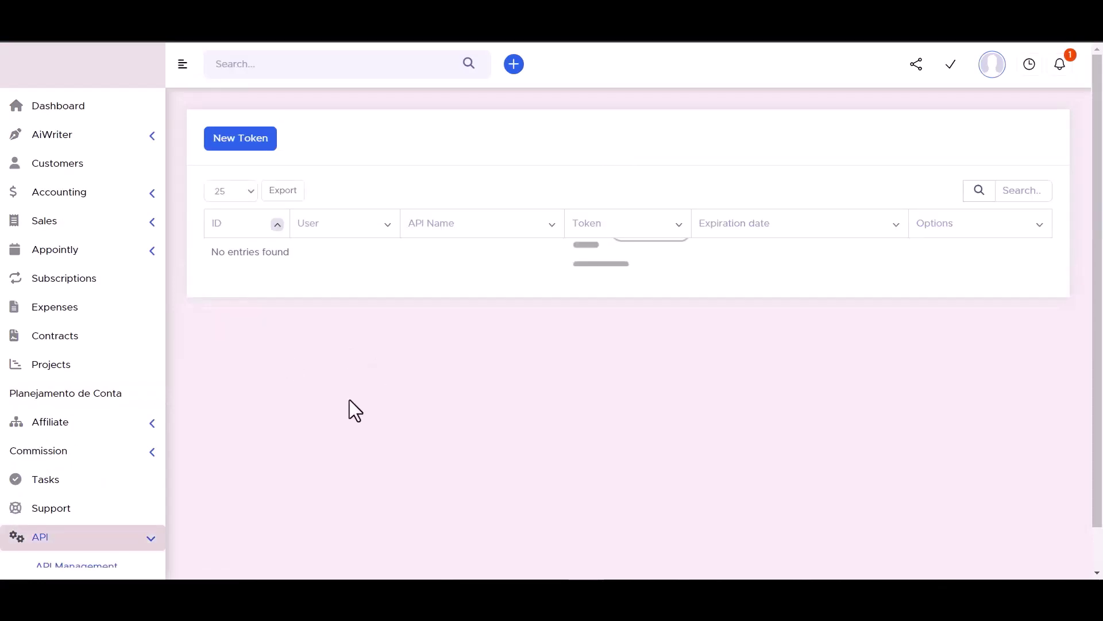
{"action": "left_click", "coordinate": [239, 142]}
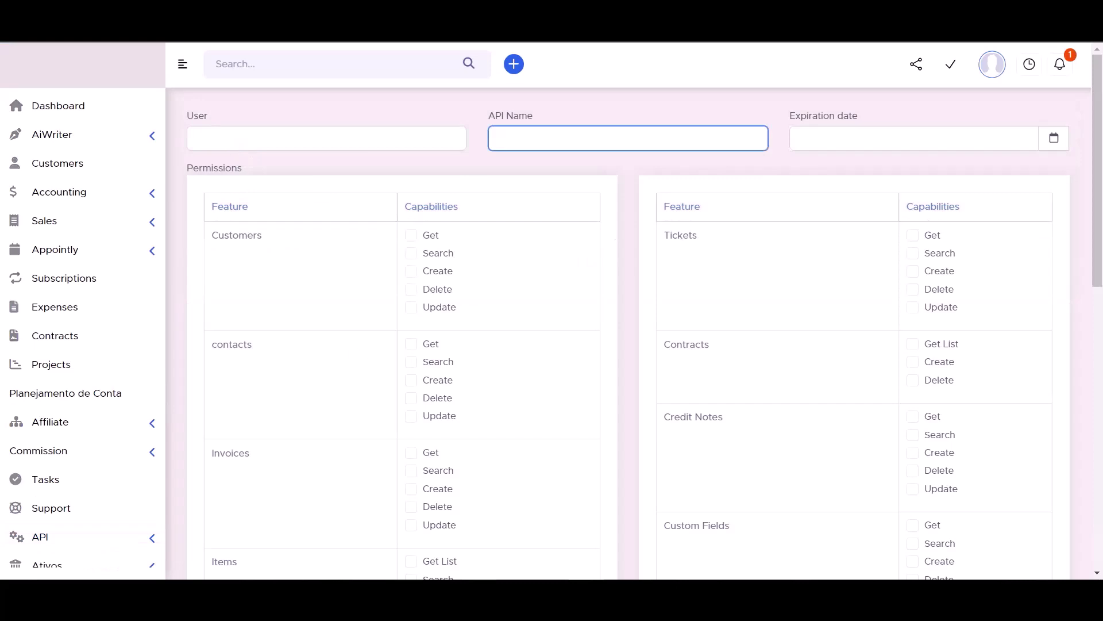
{"action": "left_click", "coordinate": [475, 284]}
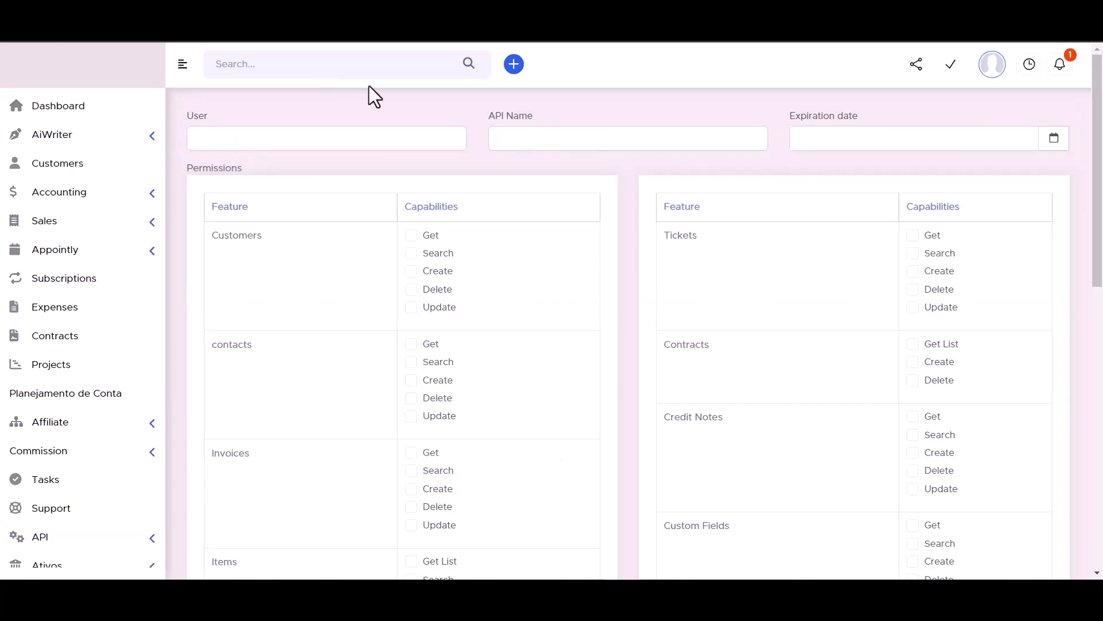
{"action": "left_click", "coordinate": [526, 138]}
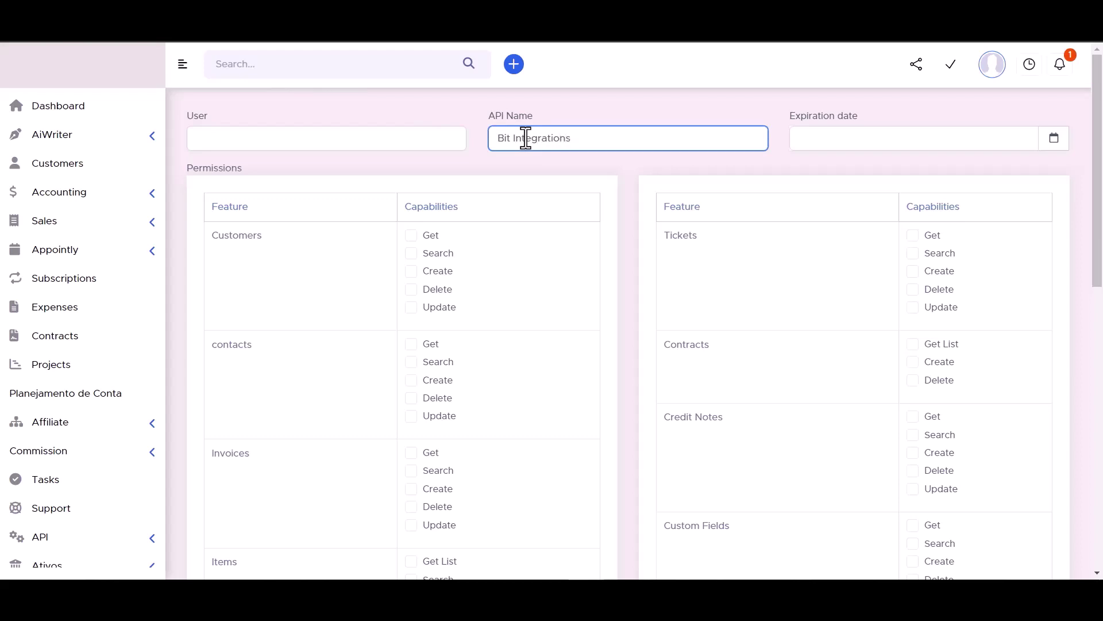
{"action": "left_click", "coordinate": [1053, 139]}
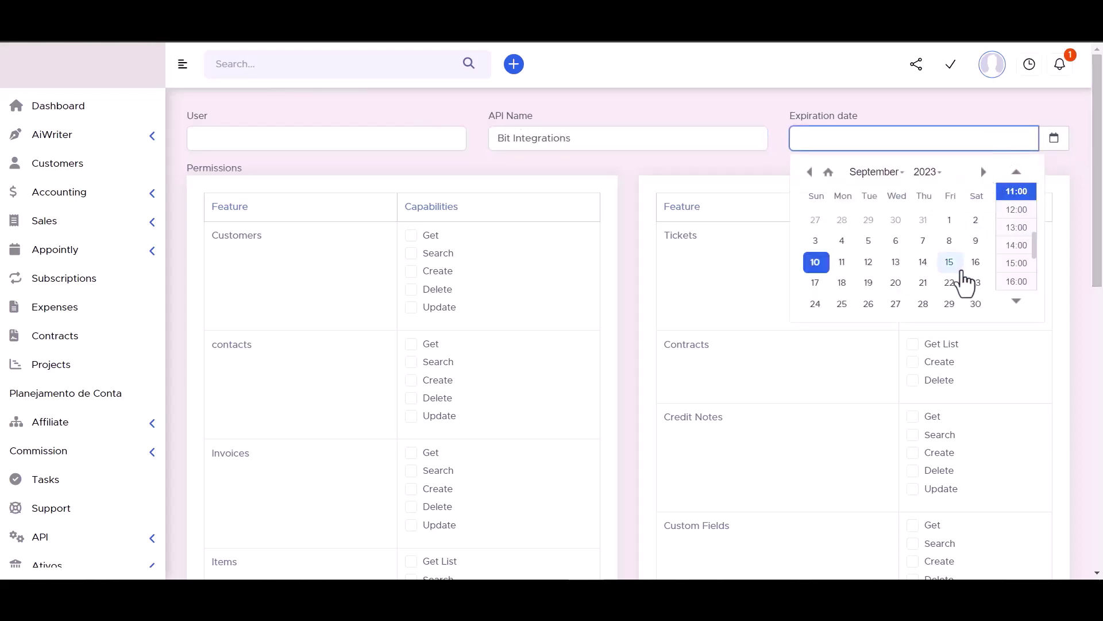
{"action": "left_click", "coordinate": [976, 304]}
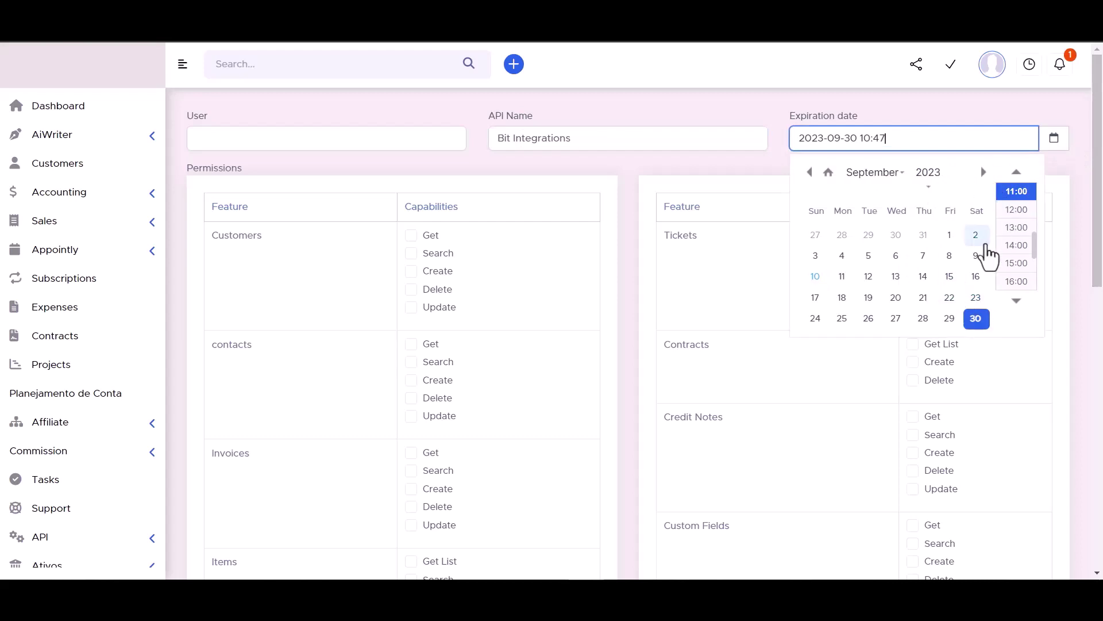
{"action": "left_click", "coordinate": [928, 172]}
{"action": "scroll", "coordinate": [929, 212], "scroll_direction": "down", "scroll_amount": 5}
{"action": "left_click", "coordinate": [929, 212]}
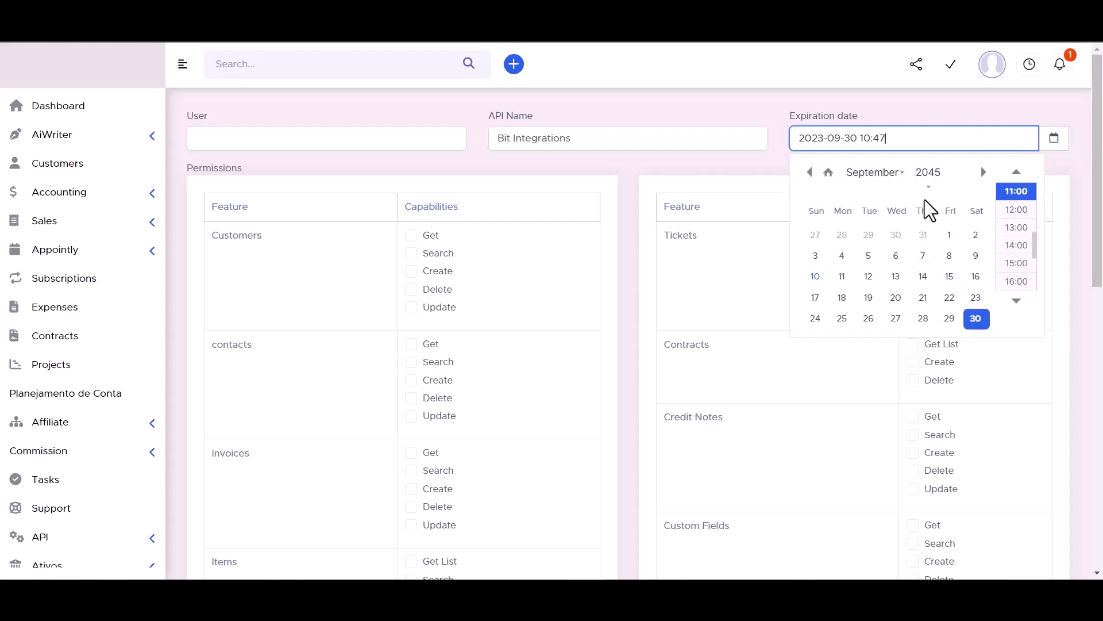
{"action": "left_click", "coordinate": [754, 104]}
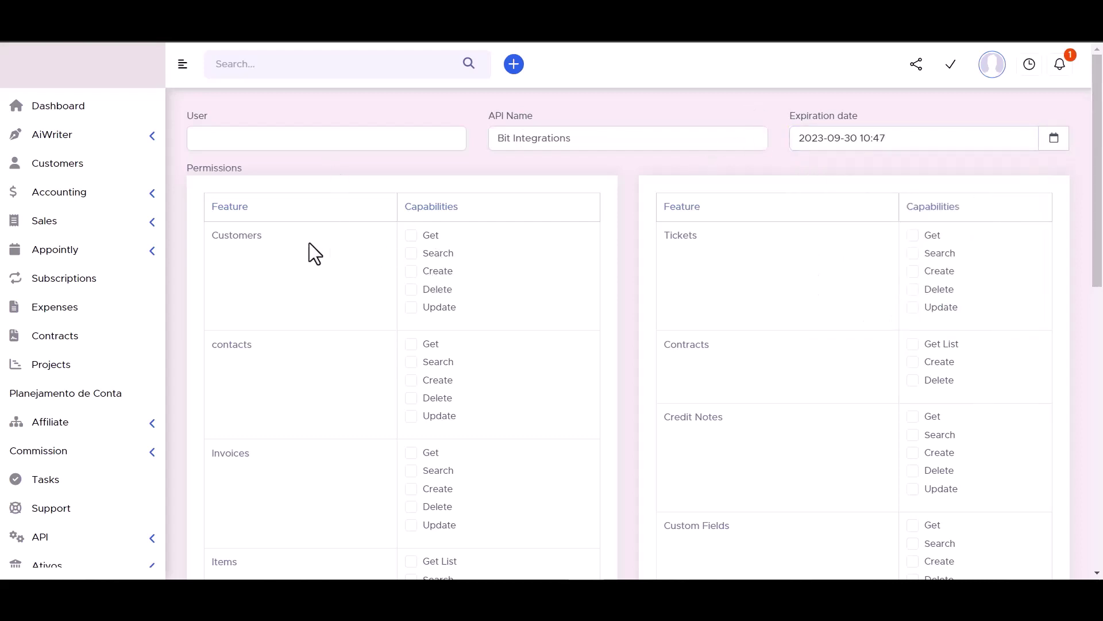
Grant the token the Customers Search, all Tickets and all Contacts permissions.
{"action": "left_click", "coordinate": [411, 256]}
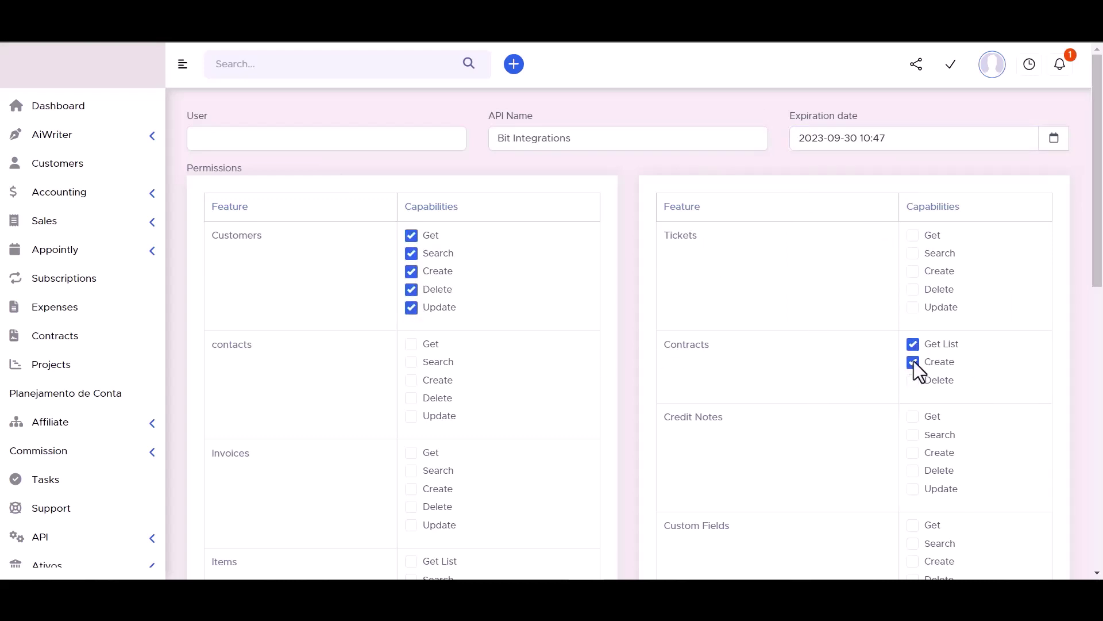
{"action": "left_click", "coordinate": [912, 306]}
{"action": "left_click", "coordinate": [913, 289]}
{"action": "left_click", "coordinate": [912, 270]}
{"action": "left_click", "coordinate": [913, 253]}
{"action": "left_click", "coordinate": [913, 235]}
{"action": "left_click", "coordinate": [411, 344]}
{"action": "left_click", "coordinate": [412, 362]}
{"action": "left_click", "coordinate": [412, 380]}
{"action": "left_click", "coordinate": [412, 398]}
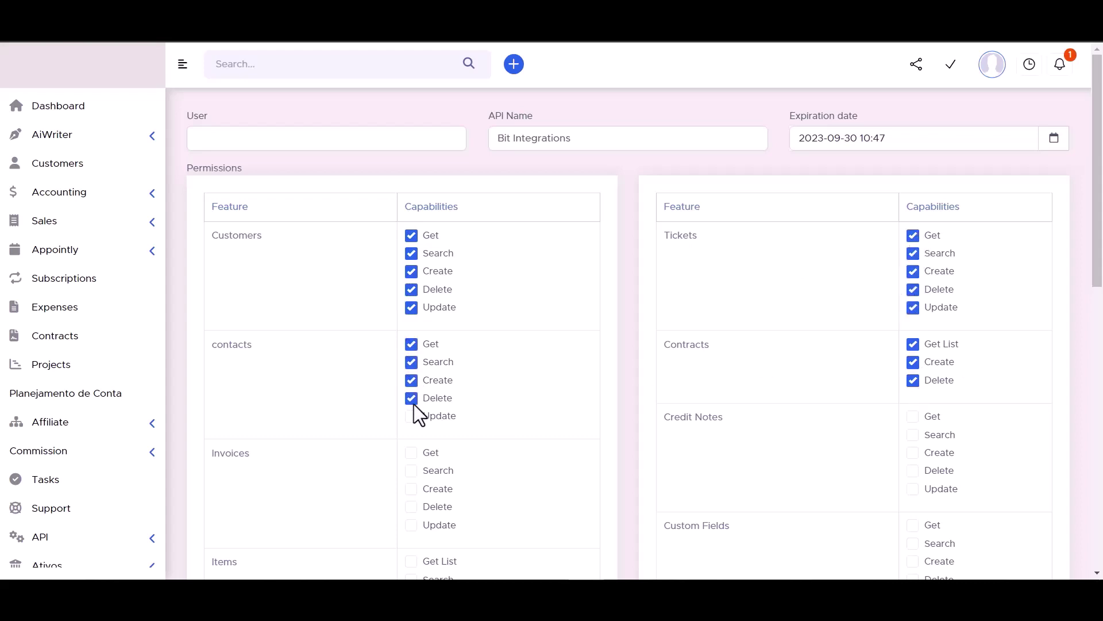
{"action": "left_click", "coordinate": [411, 415]}
Grant the Credit Notes, Items, Custom Fields, Leads and Estimates permissions.
{"action": "scroll", "coordinate": [495, 315], "scroll_direction": "down", "scroll_amount": 3}
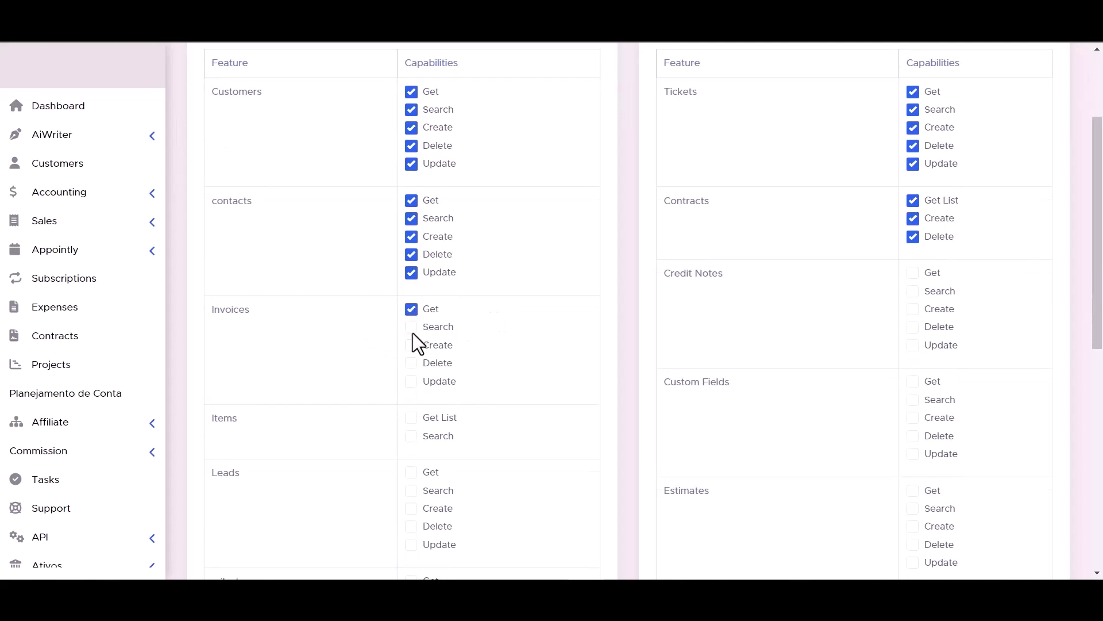
{"action": "left_click", "coordinate": [912, 345]}
{"action": "left_click", "coordinate": [912, 327]}
{"action": "left_click", "coordinate": [913, 309]}
{"action": "scroll", "coordinate": [771, 347], "scroll_direction": "down", "scroll_amount": 3}
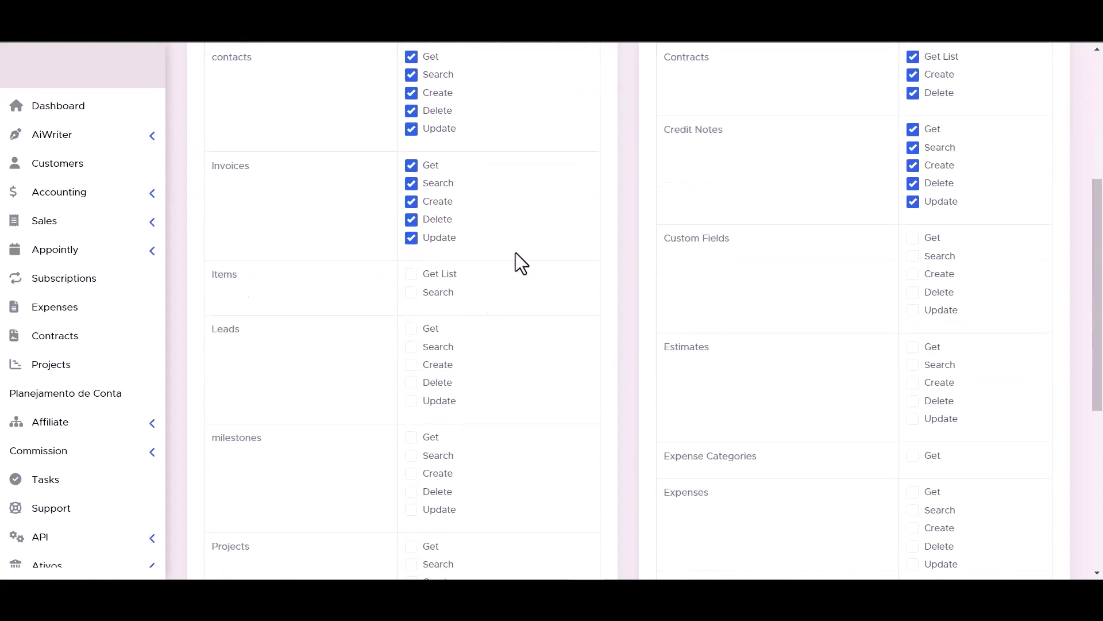
{"action": "left_click", "coordinate": [411, 292]}
{"action": "left_click", "coordinate": [411, 273]}
{"action": "left_click", "coordinate": [922, 311]}
{"action": "left_click", "coordinate": [919, 292]}
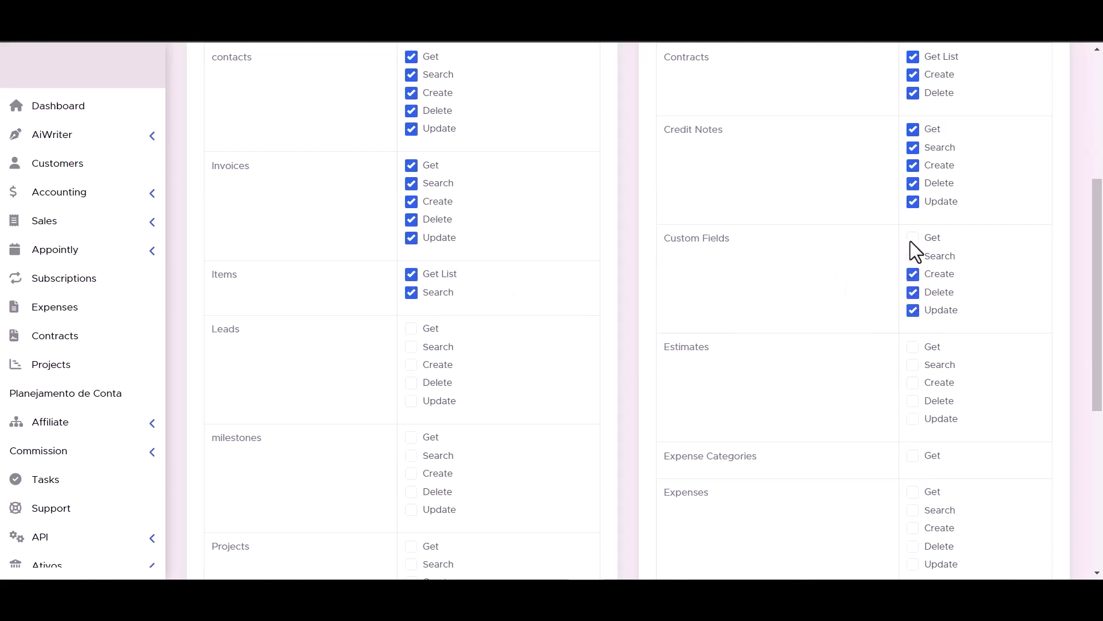
{"action": "left_click", "coordinate": [913, 238]}
{"action": "left_click", "coordinate": [914, 255]}
{"action": "left_click", "coordinate": [411, 329]}
{"action": "left_click", "coordinate": [411, 382]}
{"action": "left_click", "coordinate": [411, 400]}
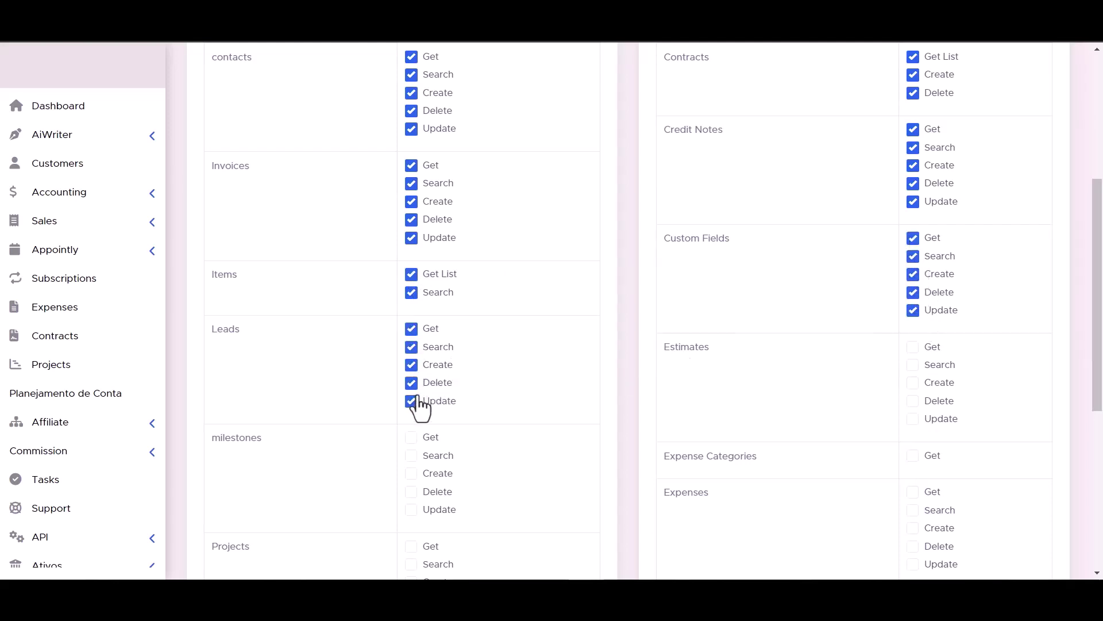
{"action": "left_click", "coordinate": [915, 365]}
{"action": "left_click", "coordinate": [916, 382]}
{"action": "left_click", "coordinate": [918, 401]}
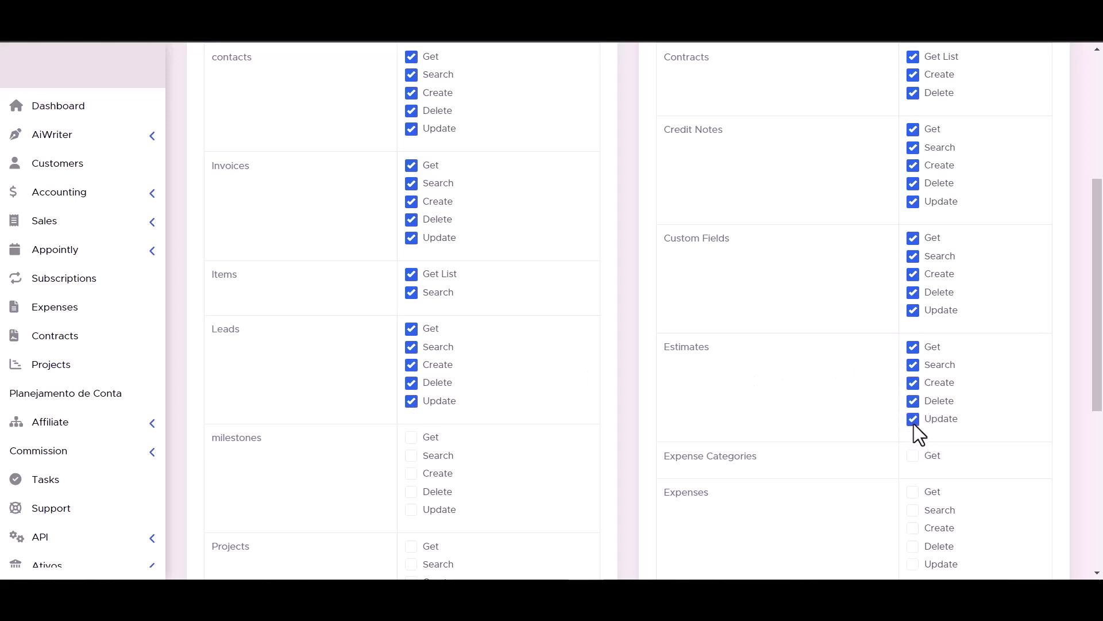
Grant the Milestones, Projects, Expenses, Tasks and Payments permissions.
{"action": "scroll", "coordinate": [913, 423], "scroll_direction": "down", "scroll_amount": 1}
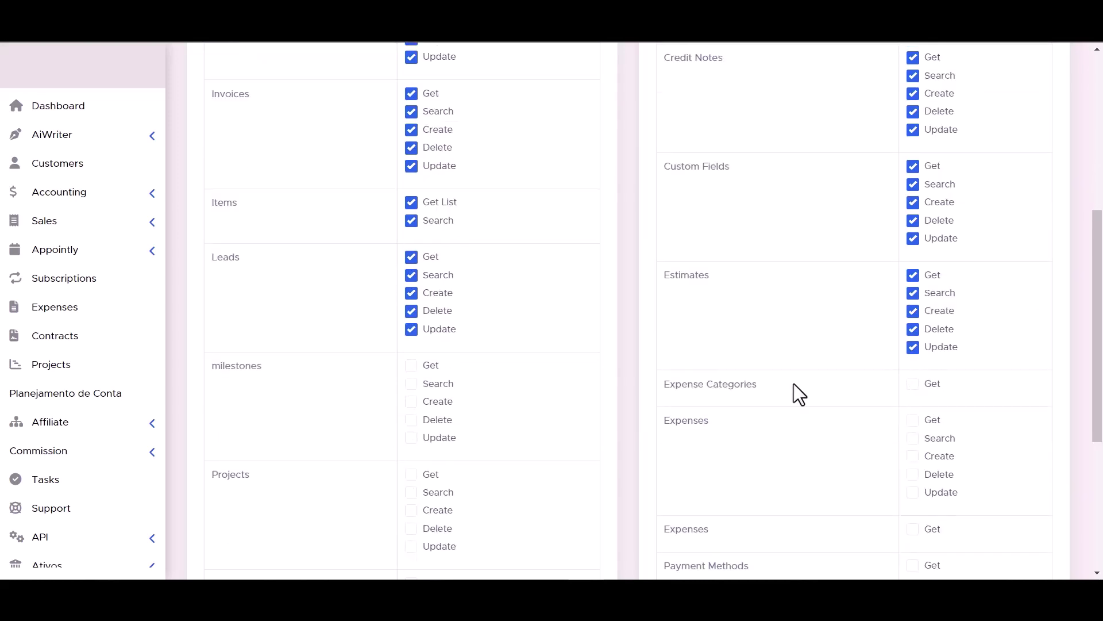
{"action": "scroll", "coordinate": [415, 374], "scroll_direction": "down", "scroll_amount": 3}
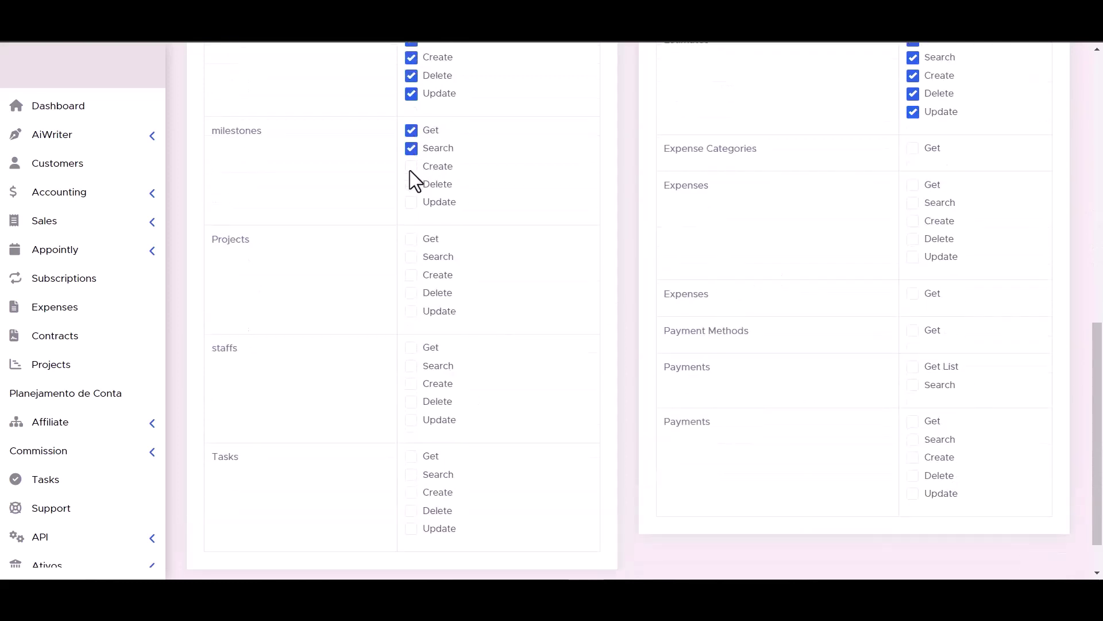
{"action": "left_click", "coordinate": [412, 203]}
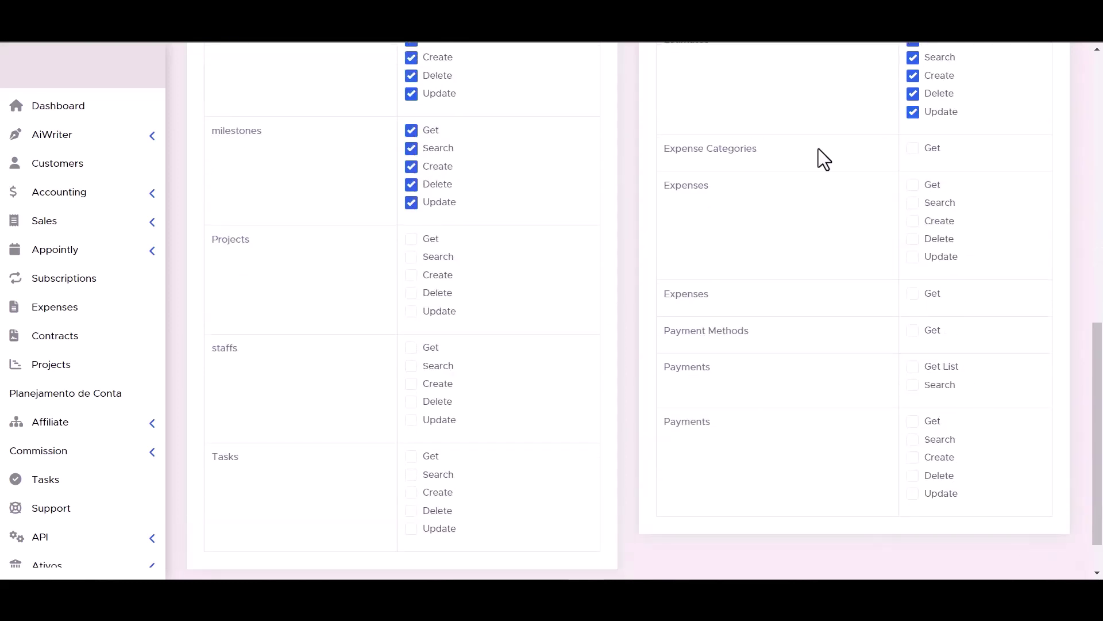
{"action": "left_click", "coordinate": [411, 257]}
{"action": "left_click", "coordinate": [412, 275]}
{"action": "left_click", "coordinate": [412, 293]}
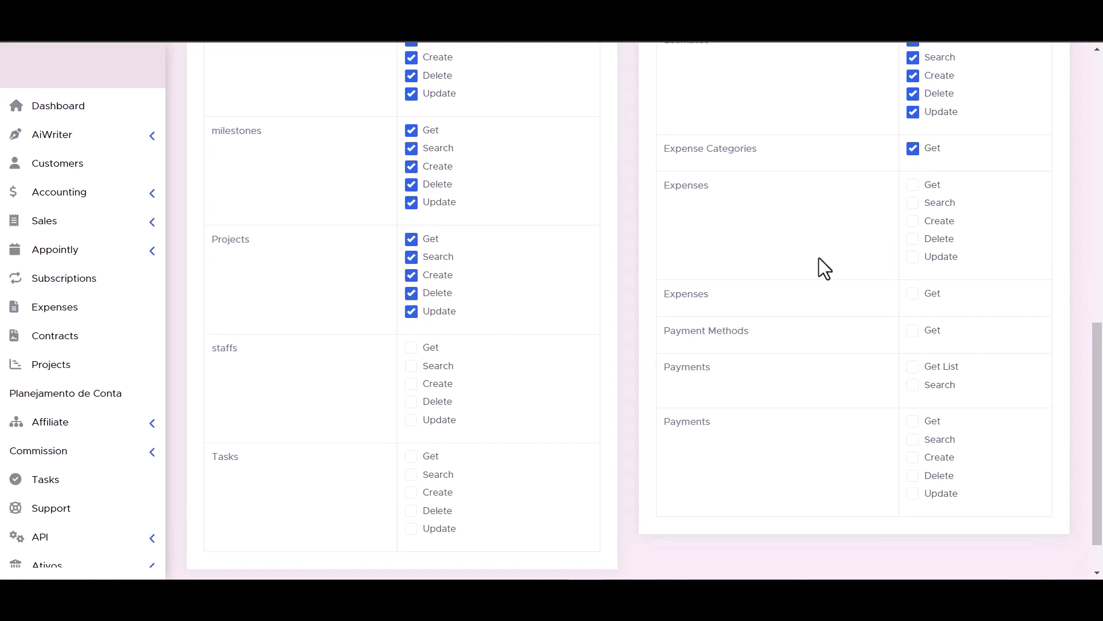
{"action": "left_click", "coordinate": [913, 185]}
{"action": "left_click", "coordinate": [913, 203]}
{"action": "left_click", "coordinate": [913, 221]}
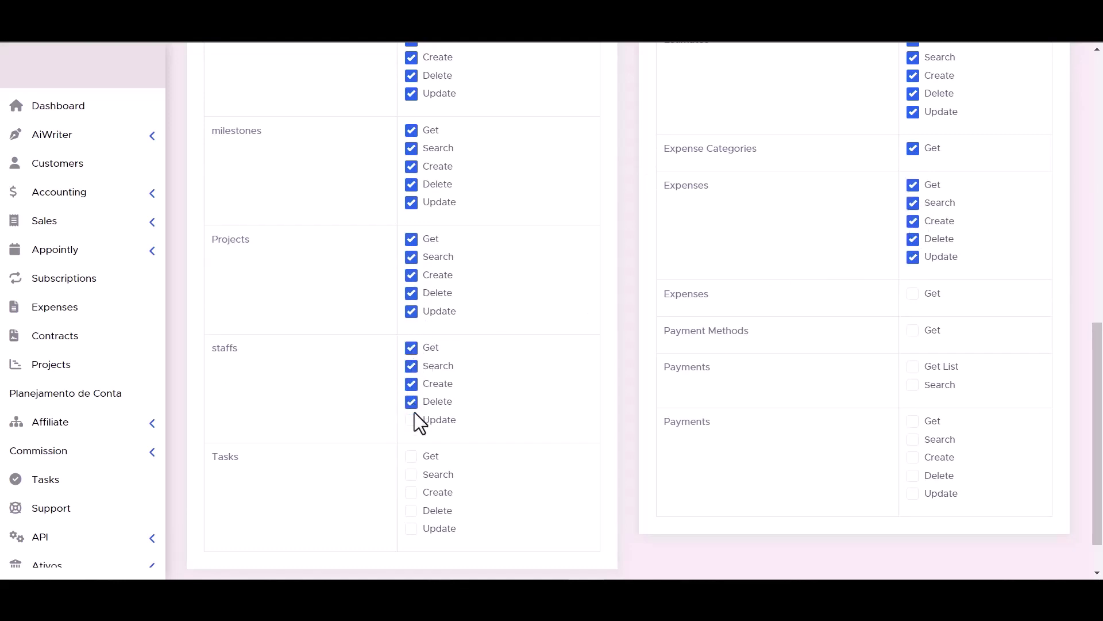
{"action": "left_click", "coordinate": [912, 294]}
{"action": "scroll", "coordinate": [658, 382], "scroll_direction": "down", "scroll_amount": 1}
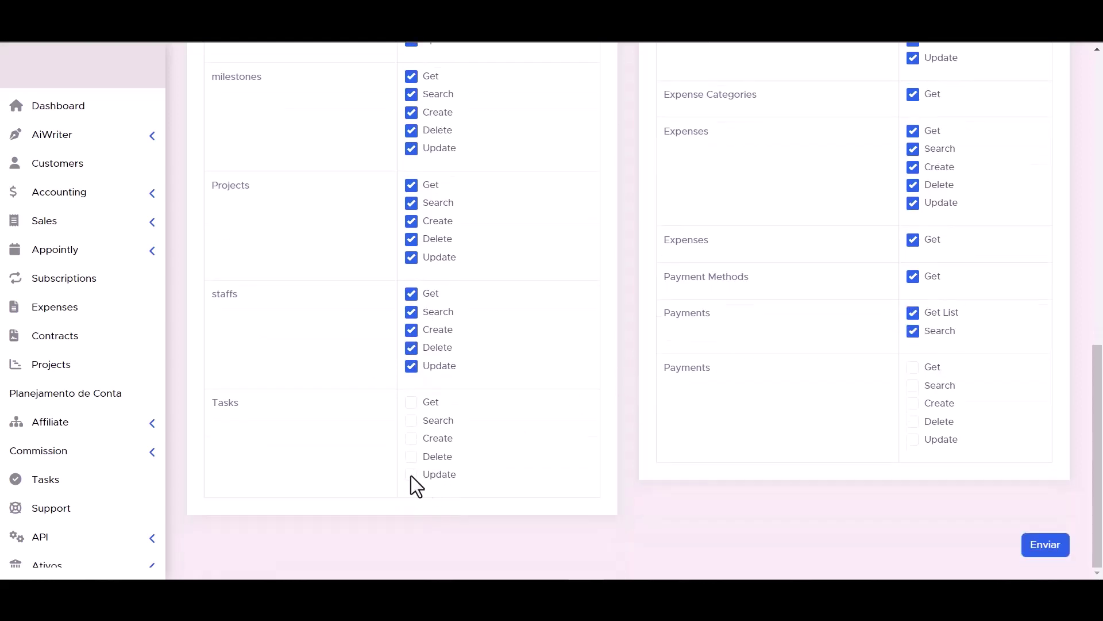
{"action": "left_click", "coordinate": [411, 438]}
{"action": "left_click", "coordinate": [412, 420]}
{"action": "left_click", "coordinate": [411, 402]}
{"action": "left_click", "coordinate": [913, 439]}
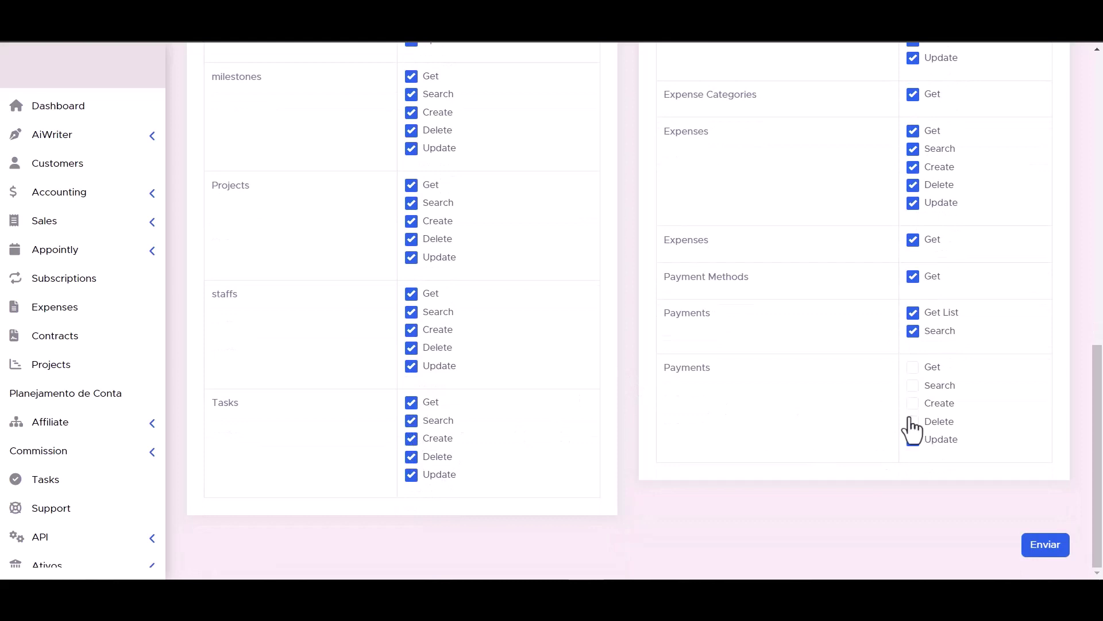
{"action": "left_click", "coordinate": [913, 421]}
{"action": "left_click", "coordinate": [913, 367]}
Submit the new API token with all its permissions.
{"action": "scroll", "coordinate": [688, 446], "scroll_direction": "up", "scroll_amount": 1}
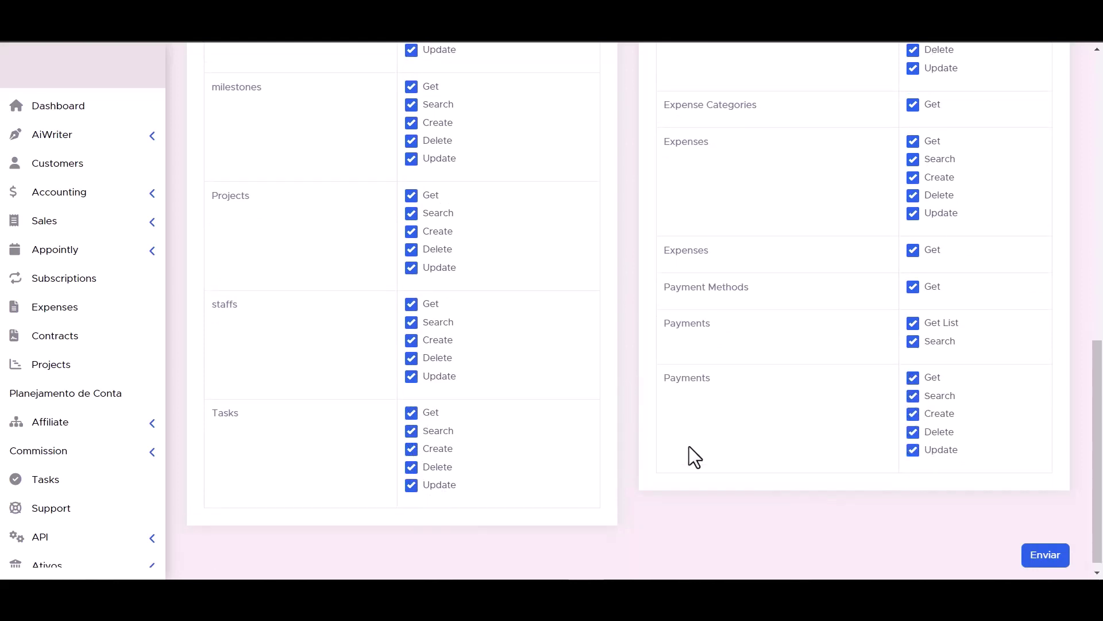
{"action": "scroll", "coordinate": [688, 446], "scroll_direction": "down", "scroll_amount": 1}
{"action": "left_click", "coordinate": [1050, 551]}
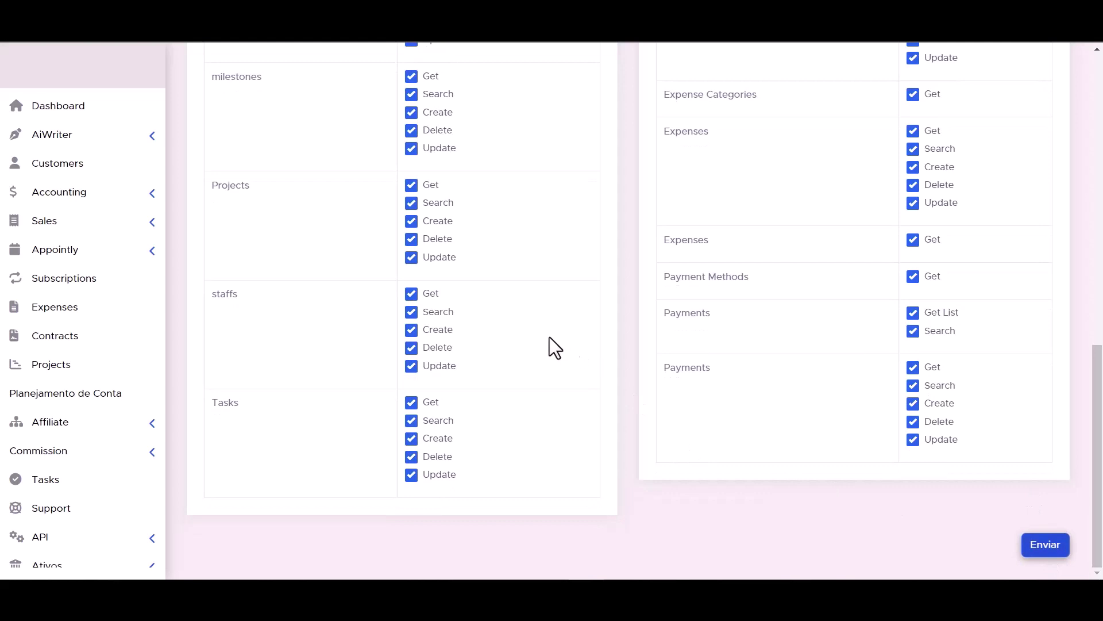
Authorize PerfexCRM with the newly created API token and proceed to the action settings.
{"action": "triple_click", "coordinate": [556, 266]}
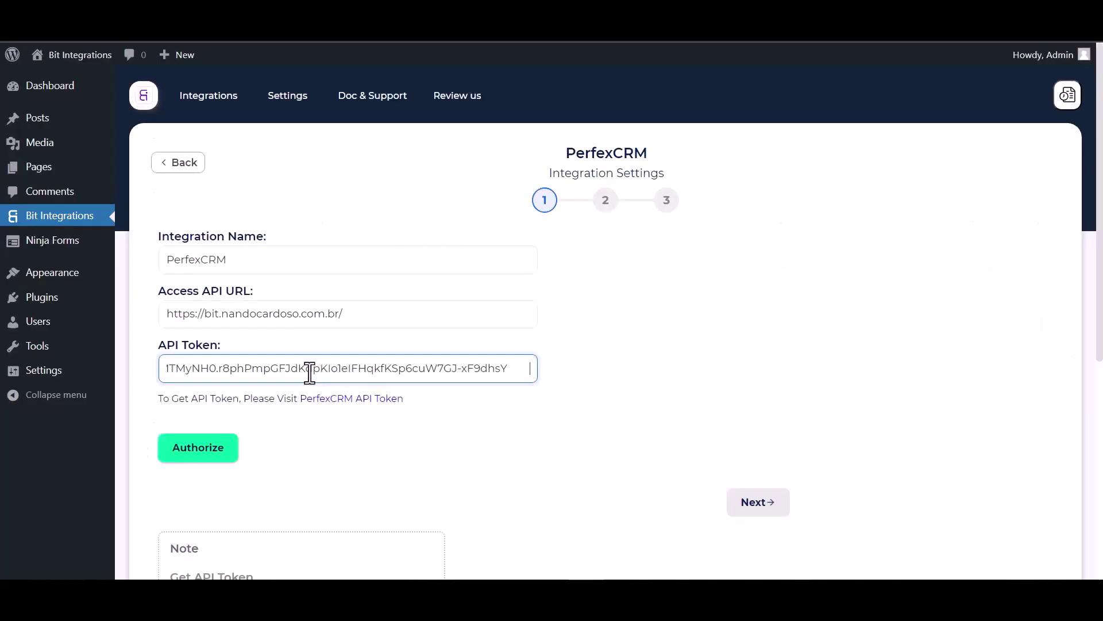
{"action": "left_click", "coordinate": [257, 447]}
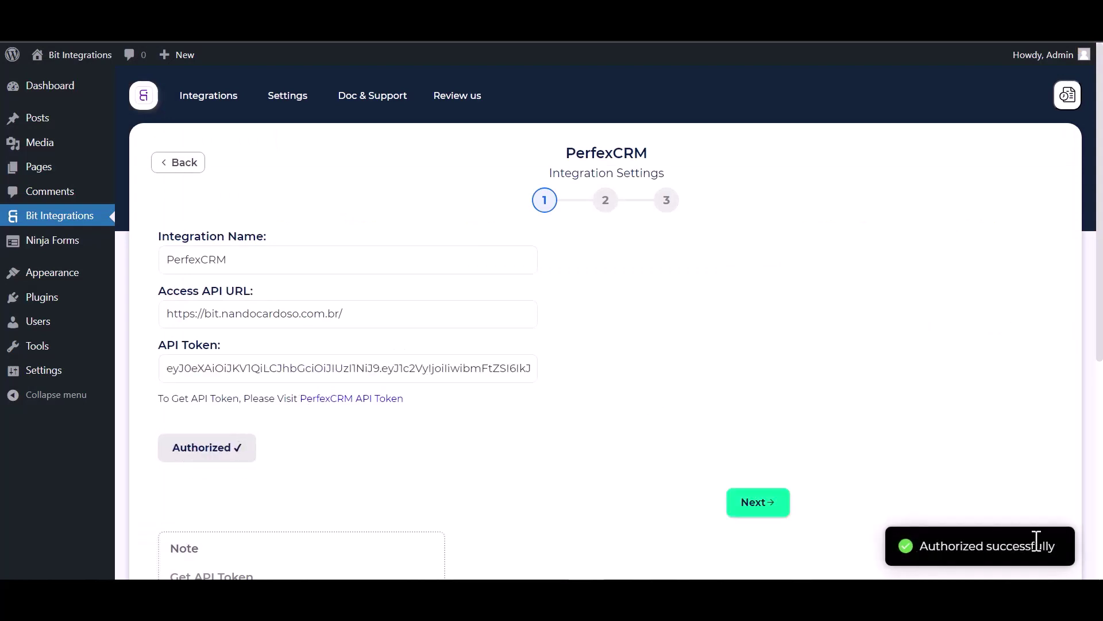
{"action": "scroll", "coordinate": [655, 337], "scroll_direction": "down", "scroll_amount": 2}
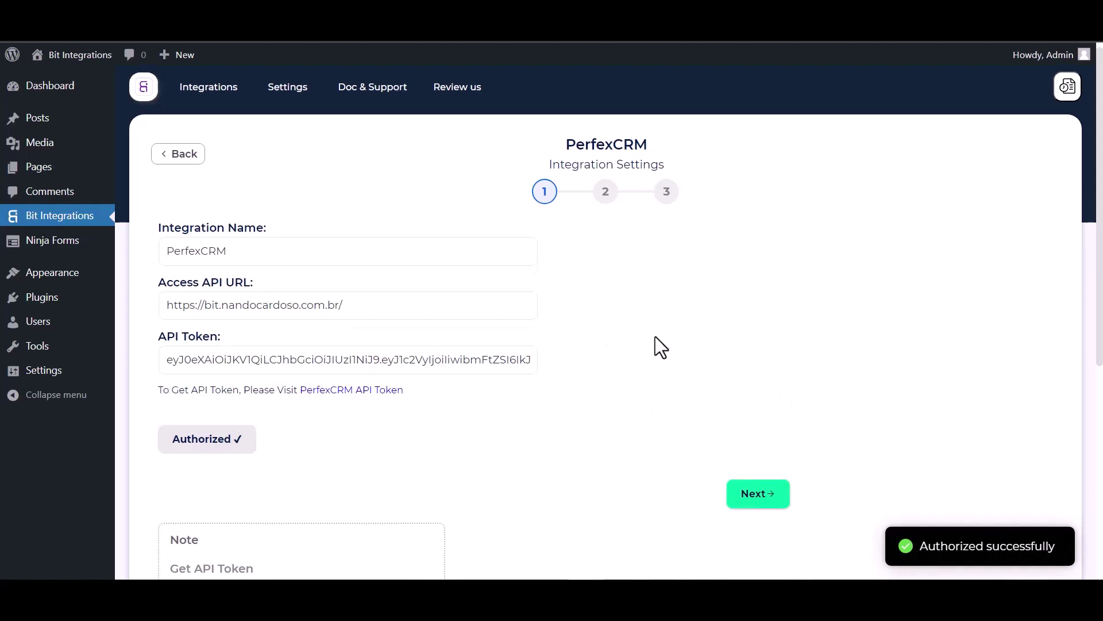
{"action": "scroll", "coordinate": [761, 511], "scroll_direction": "up", "scroll_amount": 2}
{"action": "left_click", "coordinate": [758, 502]}
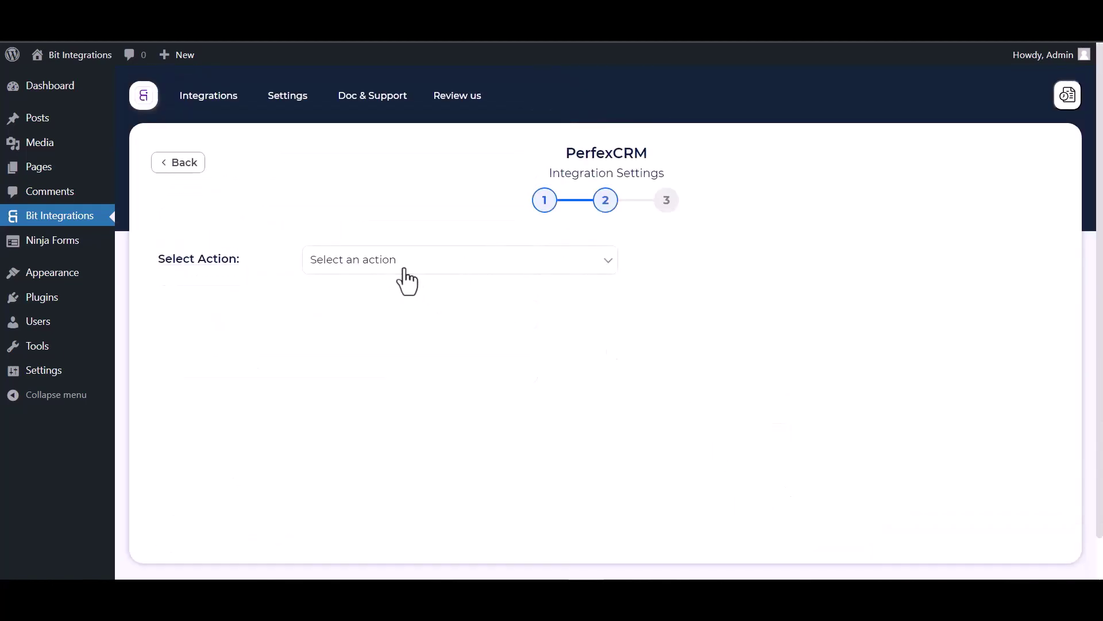
Set the action to Create Contact under customer Bit Integrations.
{"action": "left_click", "coordinate": [434, 263]}
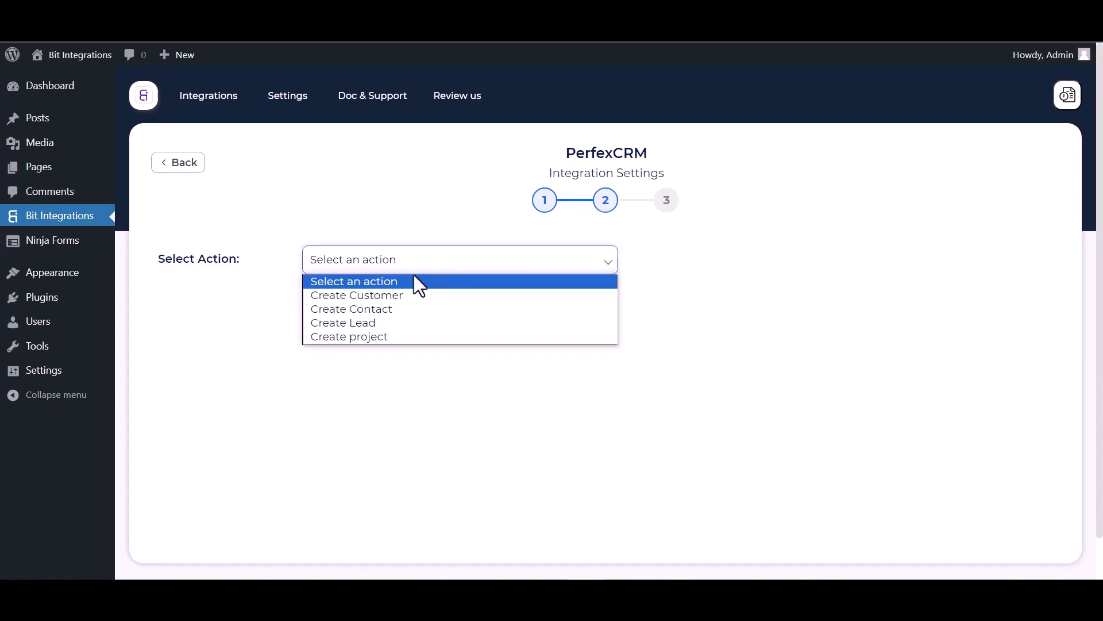
{"action": "left_click", "coordinate": [378, 313]}
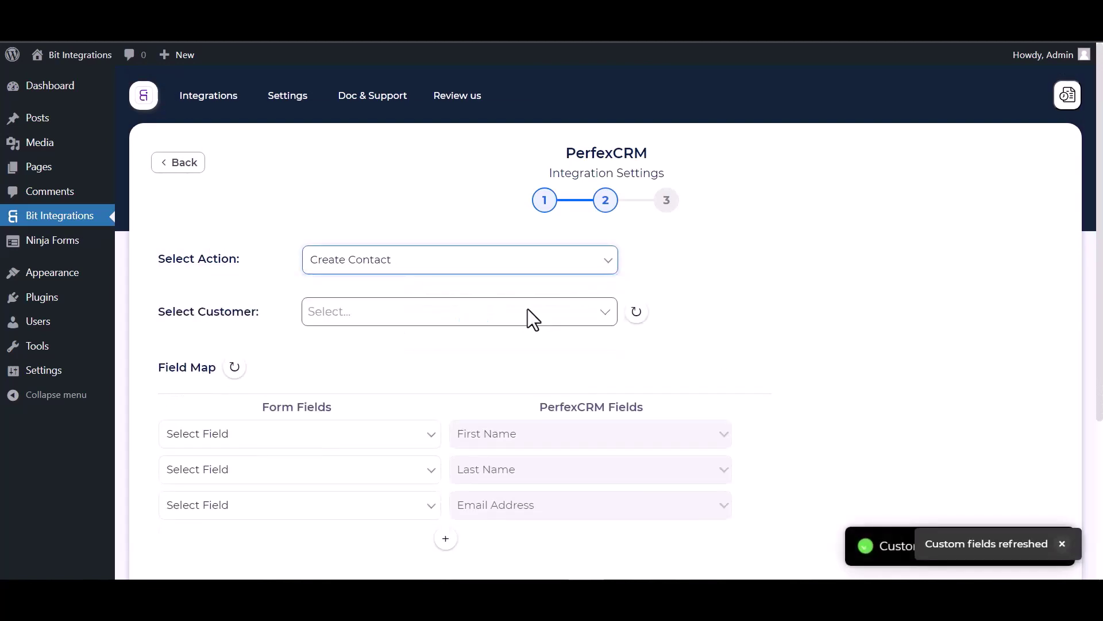
{"action": "scroll", "coordinate": [528, 309], "scroll_direction": "down", "scroll_amount": 1}
{"action": "left_click", "coordinate": [369, 271]}
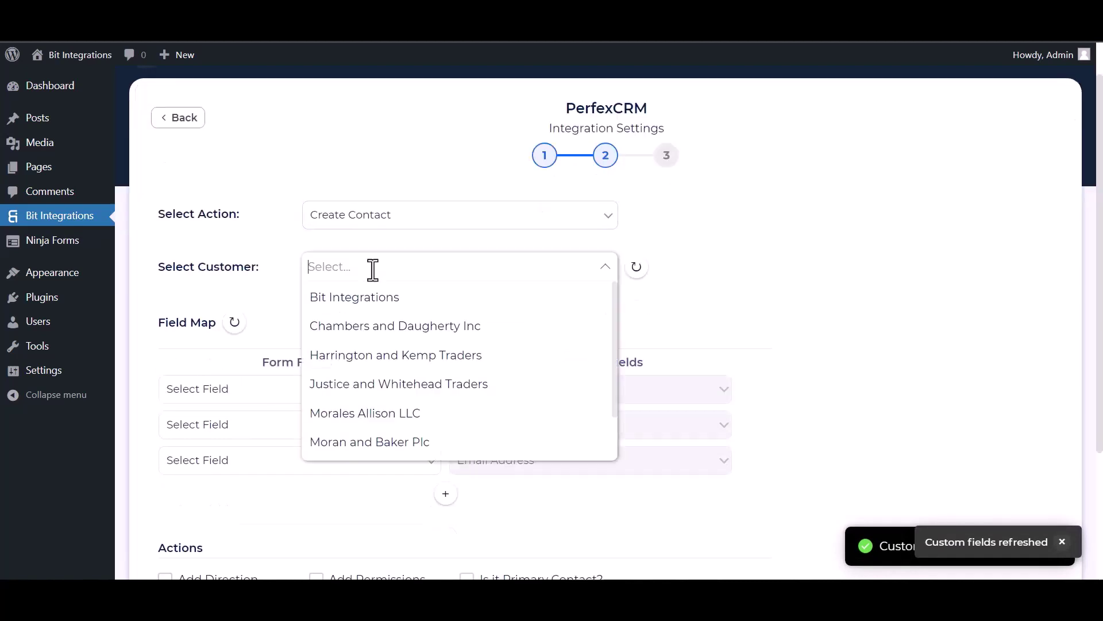
{"action": "left_click", "coordinate": [356, 312]}
Map First Name, Last Name, Email, and Phone to Phone Number.
{"action": "scroll", "coordinate": [356, 313], "scroll_direction": "down", "scroll_amount": 3}
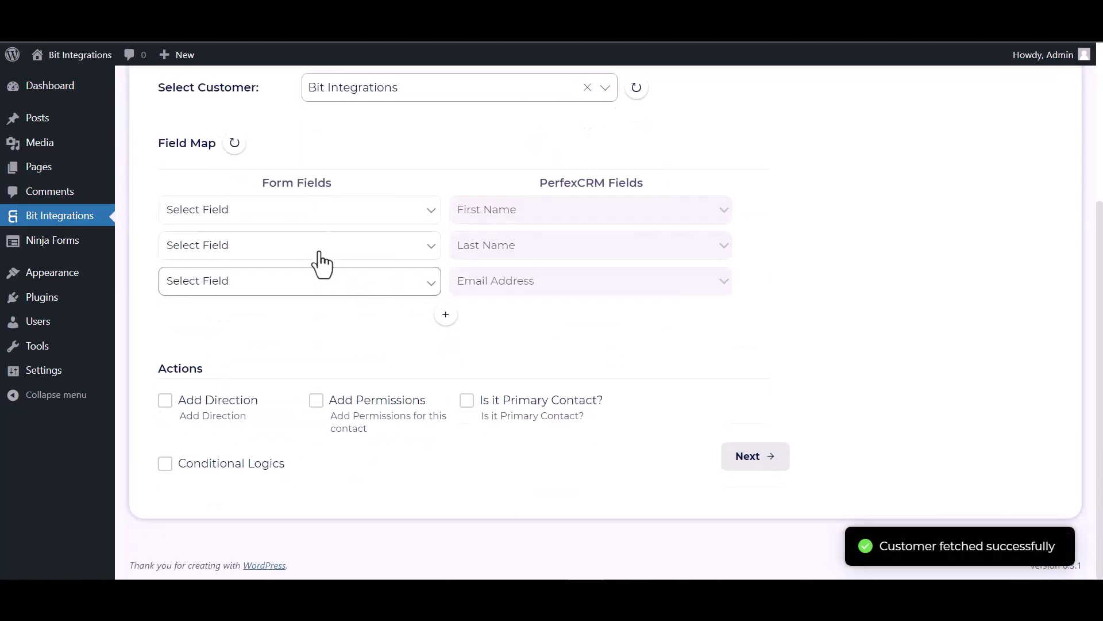
{"action": "left_click", "coordinate": [318, 221]}
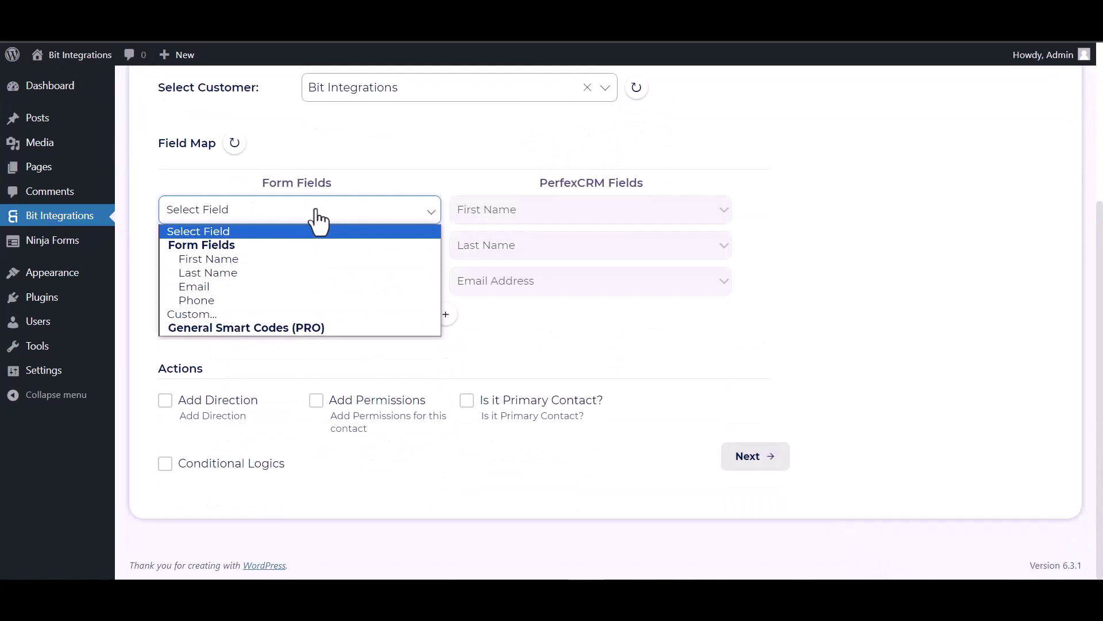
{"action": "left_click", "coordinate": [256, 260]}
{"action": "left_click", "coordinate": [315, 255]}
{"action": "left_click", "coordinate": [240, 308]}
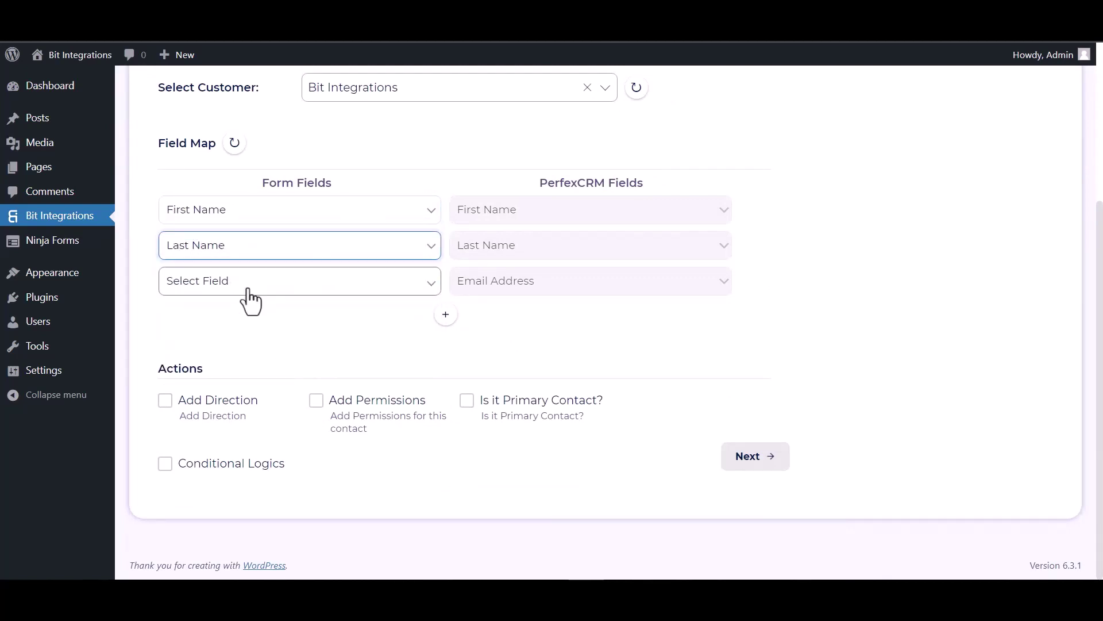
{"action": "left_click", "coordinate": [247, 284]}
{"action": "left_click", "coordinate": [198, 358]}
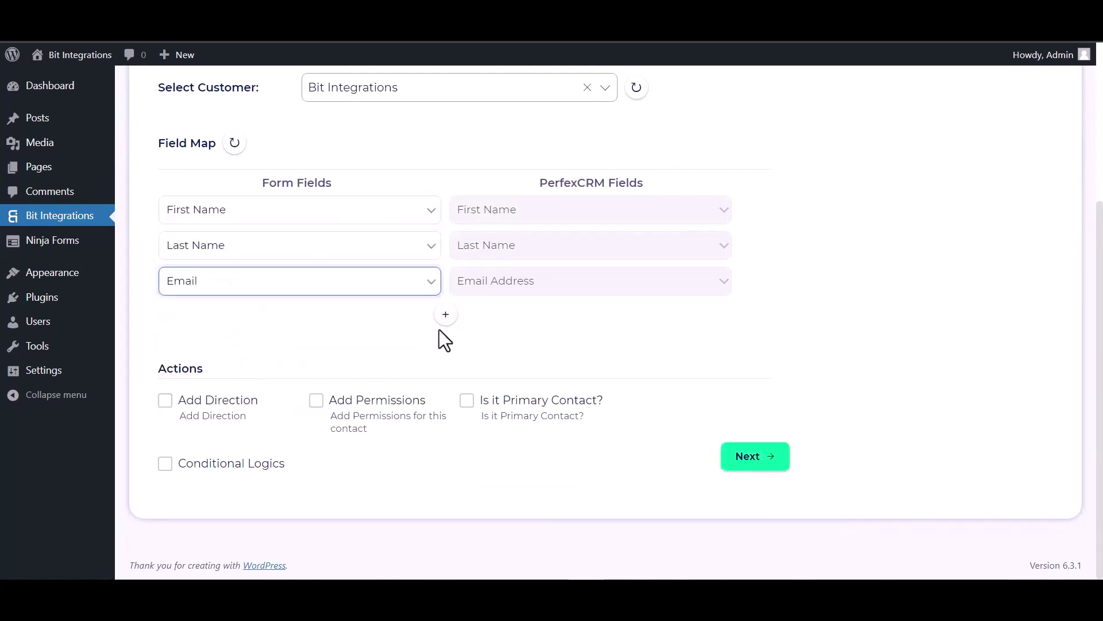
{"action": "left_click", "coordinate": [446, 315]}
{"action": "left_click", "coordinate": [484, 328]}
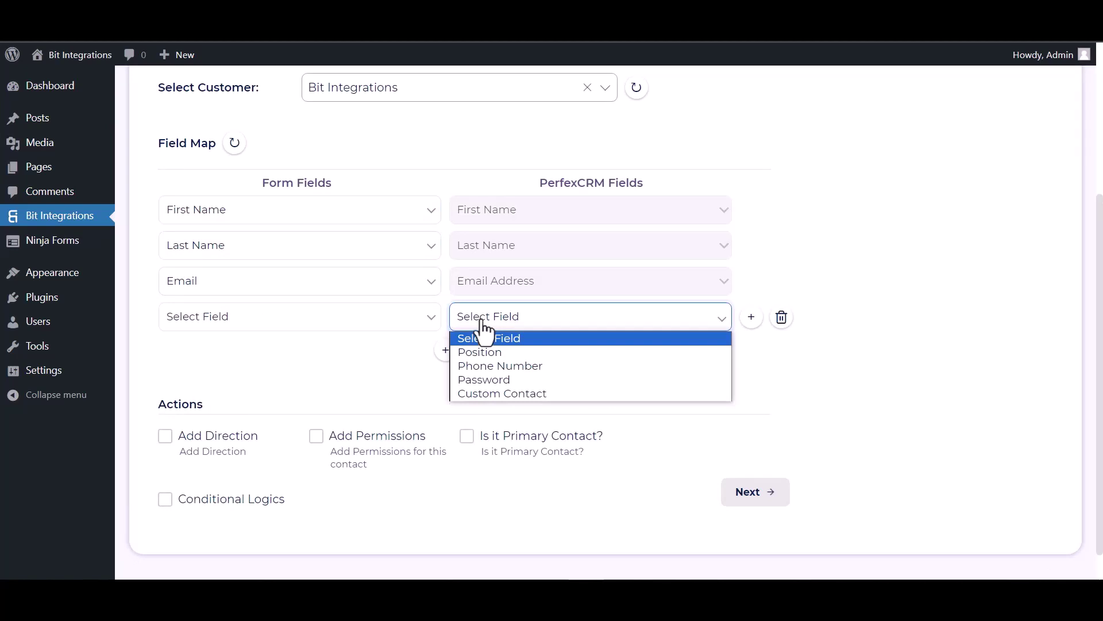
{"action": "left_click", "coordinate": [478, 365]}
{"action": "left_click", "coordinate": [375, 322]}
{"action": "left_click", "coordinate": [219, 406]}
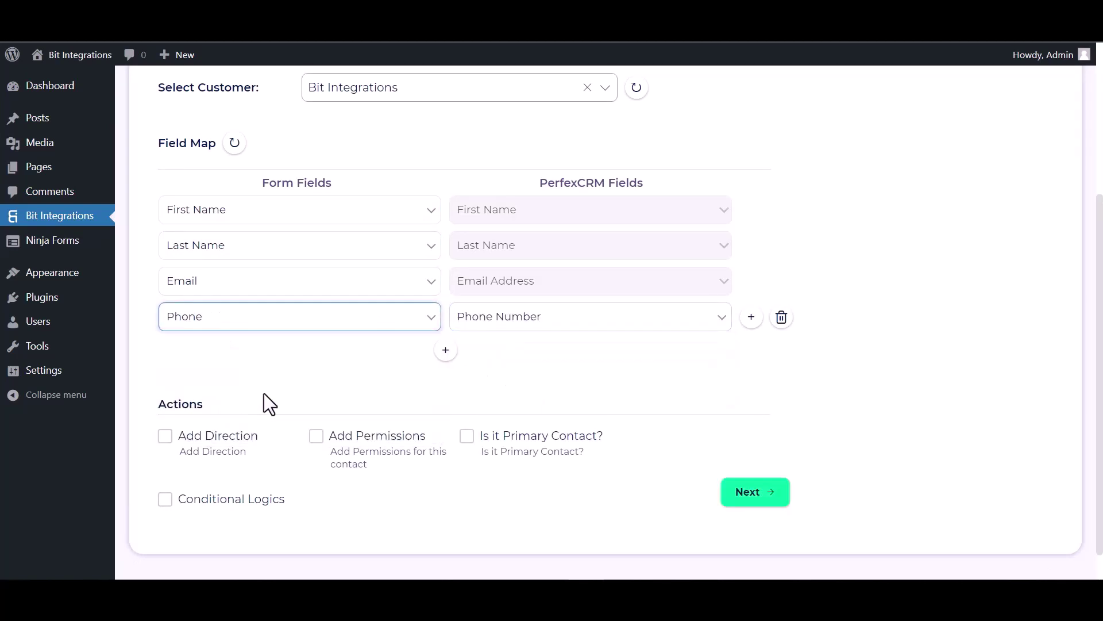
Leave conditional logic off, then finish and save the integration.
{"action": "scroll", "coordinate": [341, 330], "scroll_direction": "down", "scroll_amount": 1}
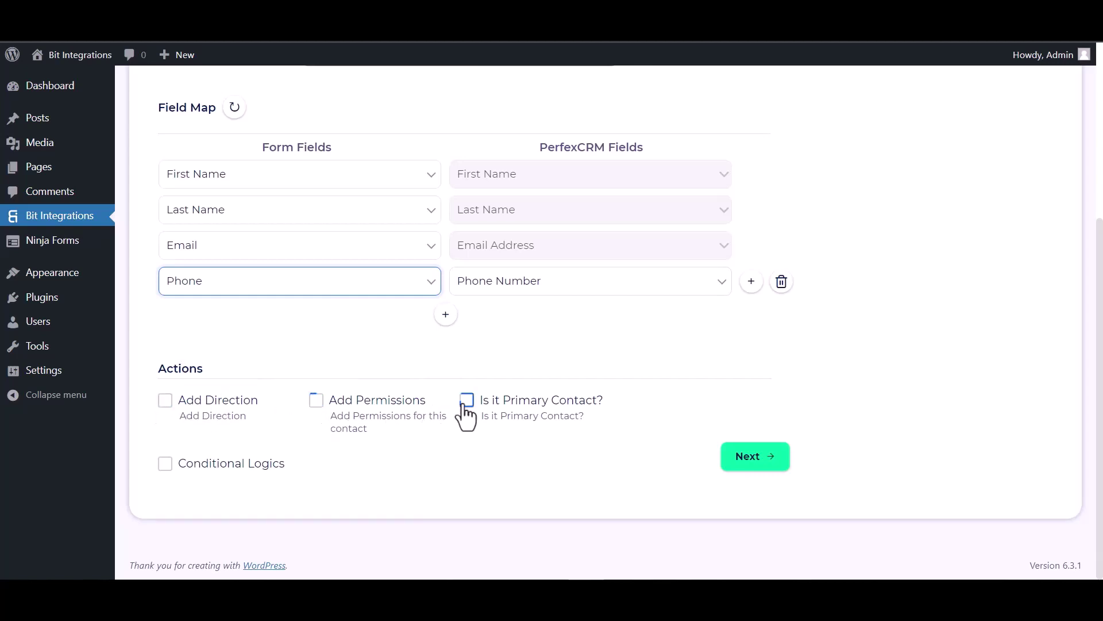
{"action": "left_click", "coordinate": [166, 463]}
{"action": "scroll", "coordinate": [207, 436], "scroll_direction": "down", "scroll_amount": 2}
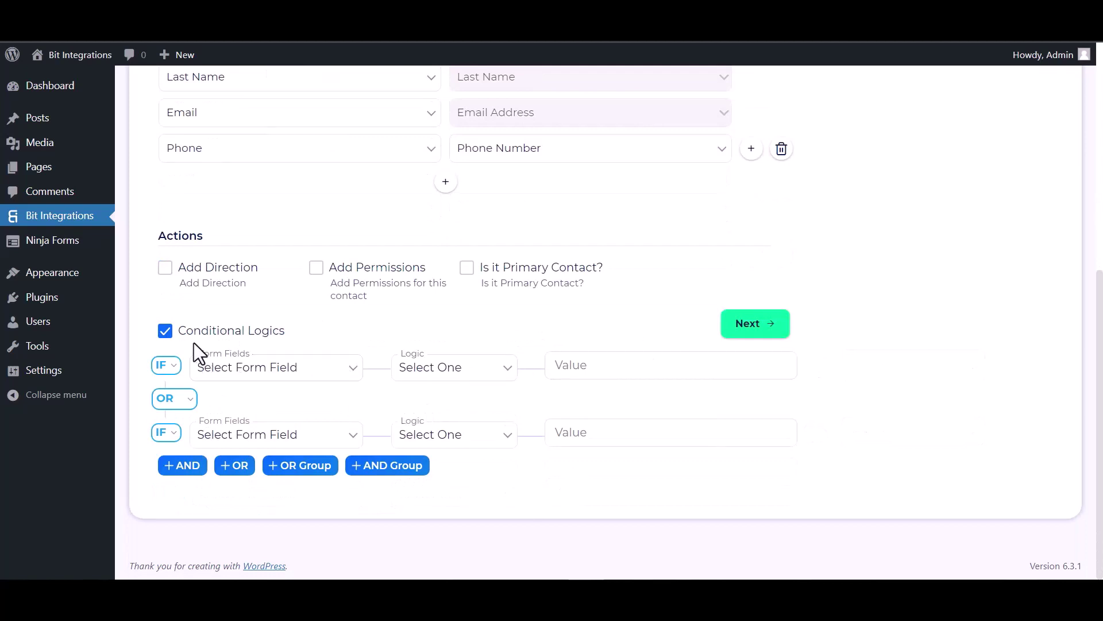
{"action": "left_click", "coordinate": [171, 334]}
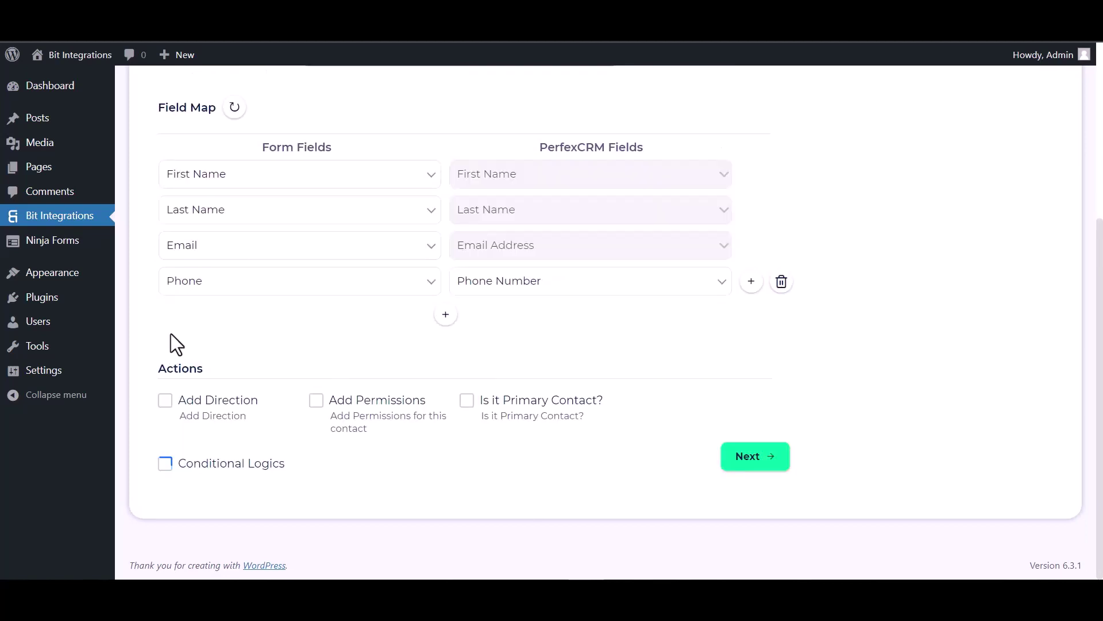
{"action": "left_click", "coordinate": [766, 459]}
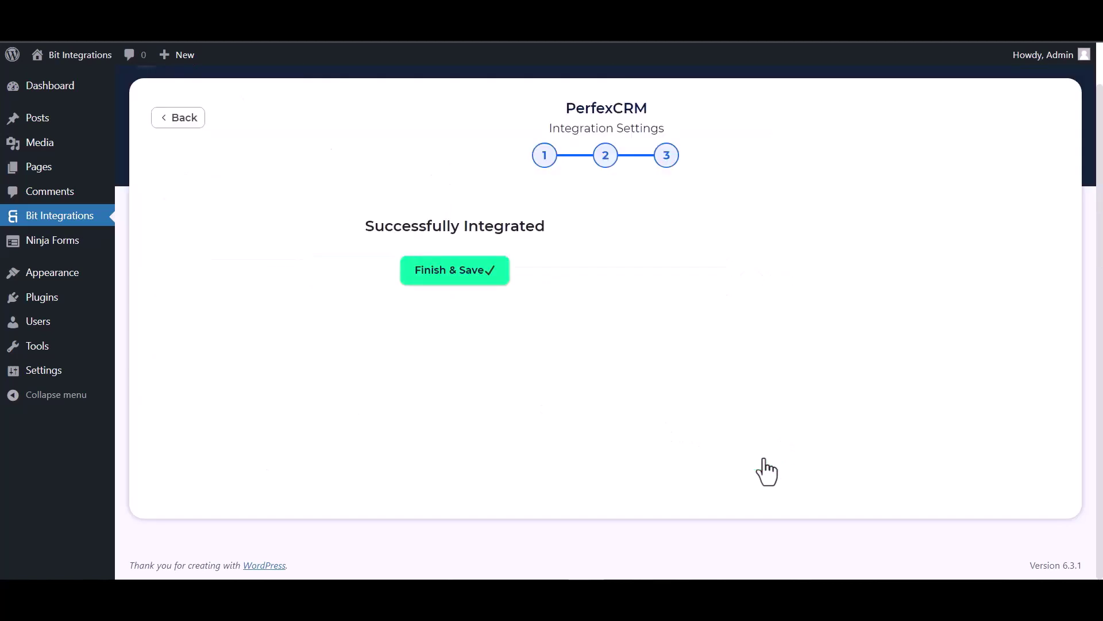
{"action": "left_click", "coordinate": [605, 275]}
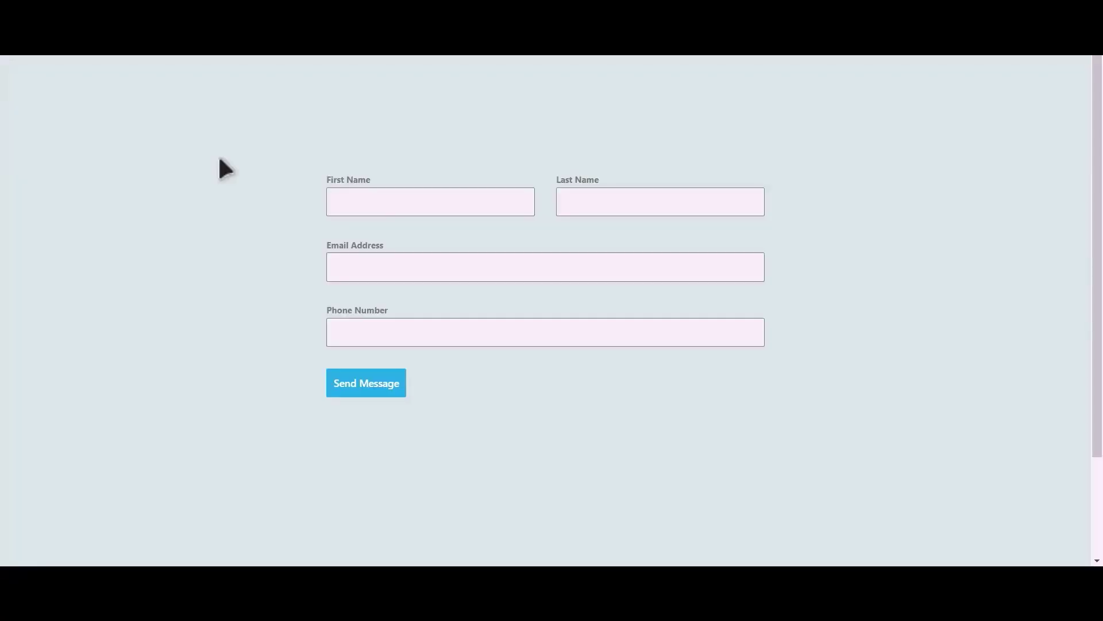
Submit the test form with name Bit Integrations plus an e-mail address and phone number.
{"action": "left_click", "coordinate": [447, 205]}
{"action": "type", "text": "Integrations"}
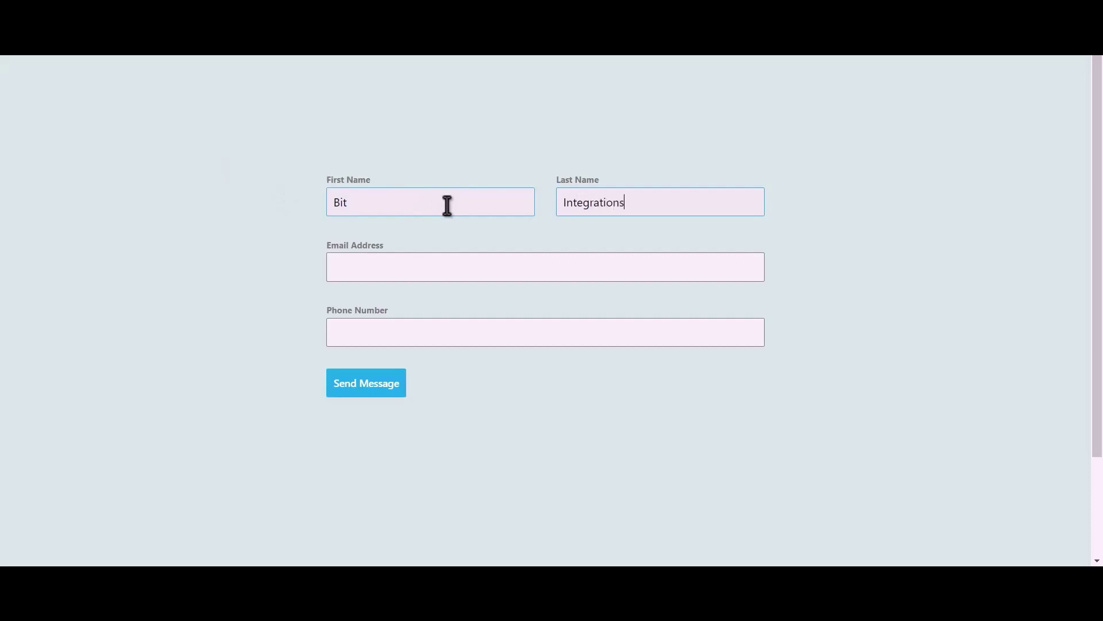
{"action": "key", "text": "Tab"}
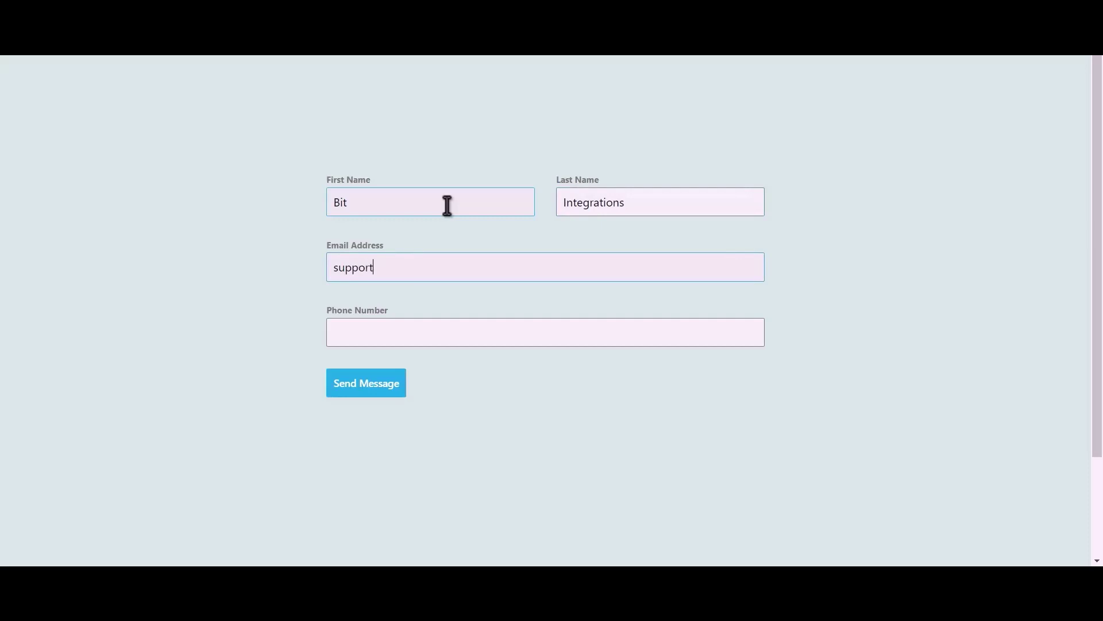
{"action": "key", "text": "Tab"}
{"action": "type", "text": "444"}
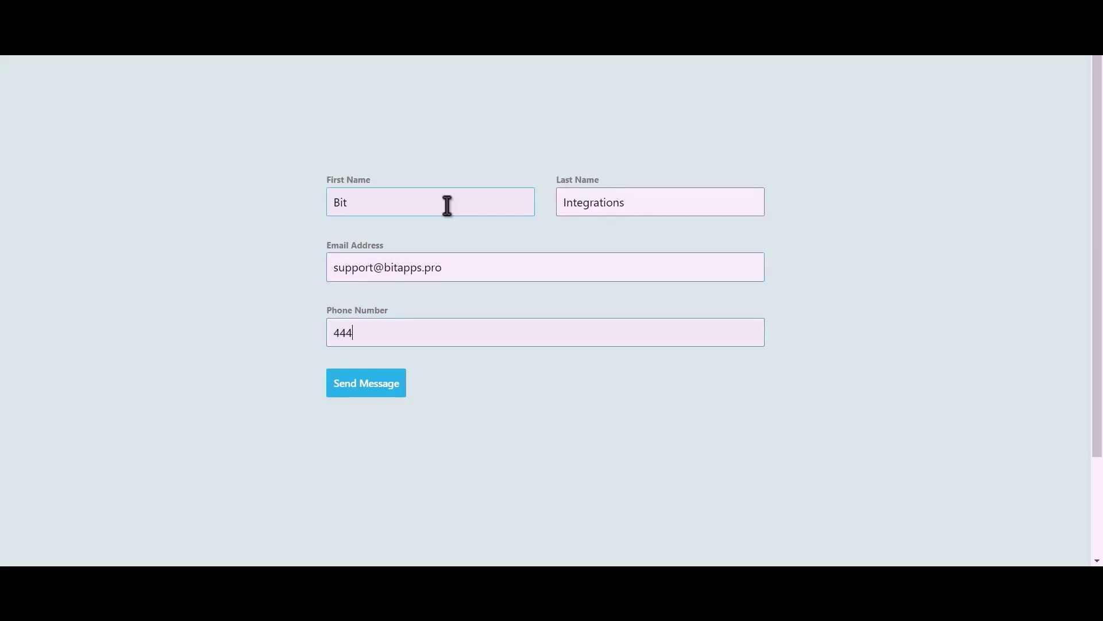
{"action": "type", "text": "555666"}
{"action": "left_click", "coordinate": [378, 391]}
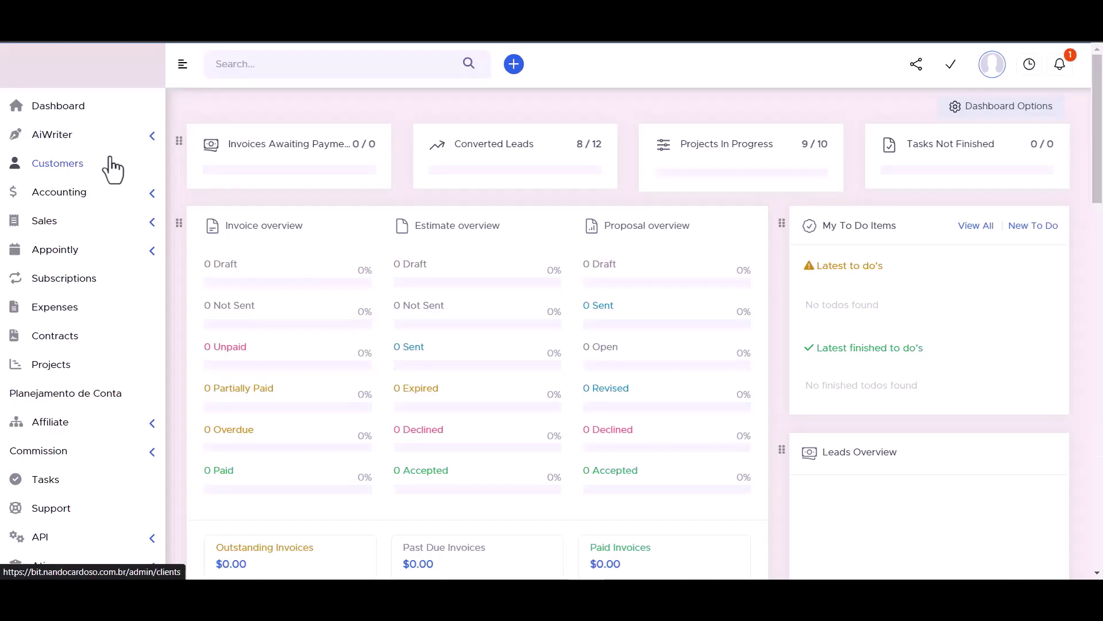
{"action": "left_click", "coordinate": [111, 160]}
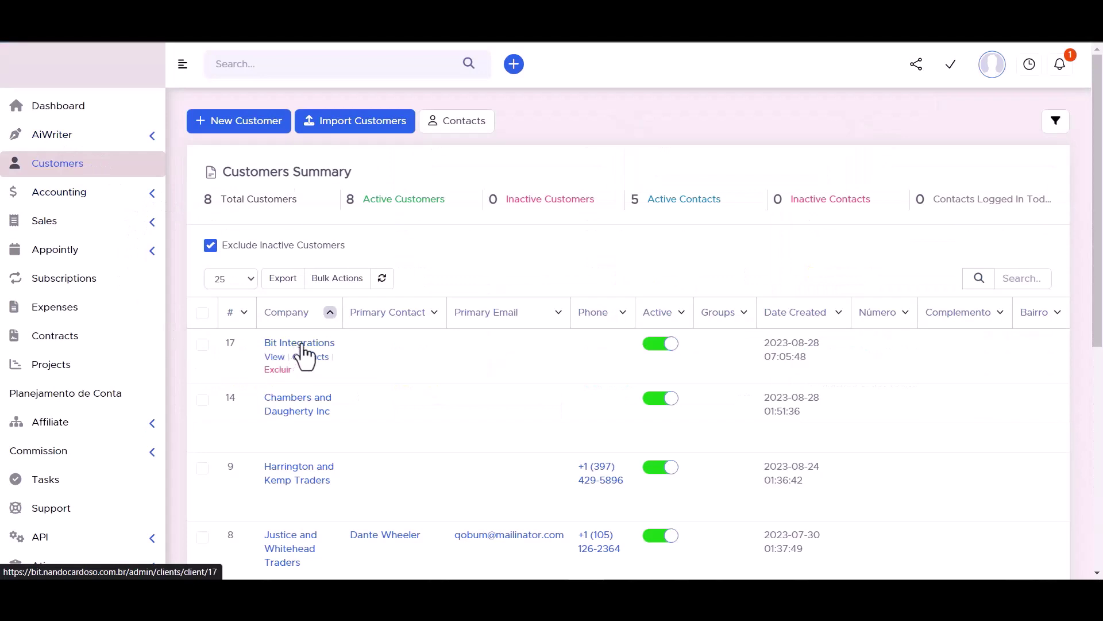
Open customer Bit Integrations' Contacts tab and view the new Bit Integrations contact.
{"action": "left_click", "coordinate": [299, 345]}
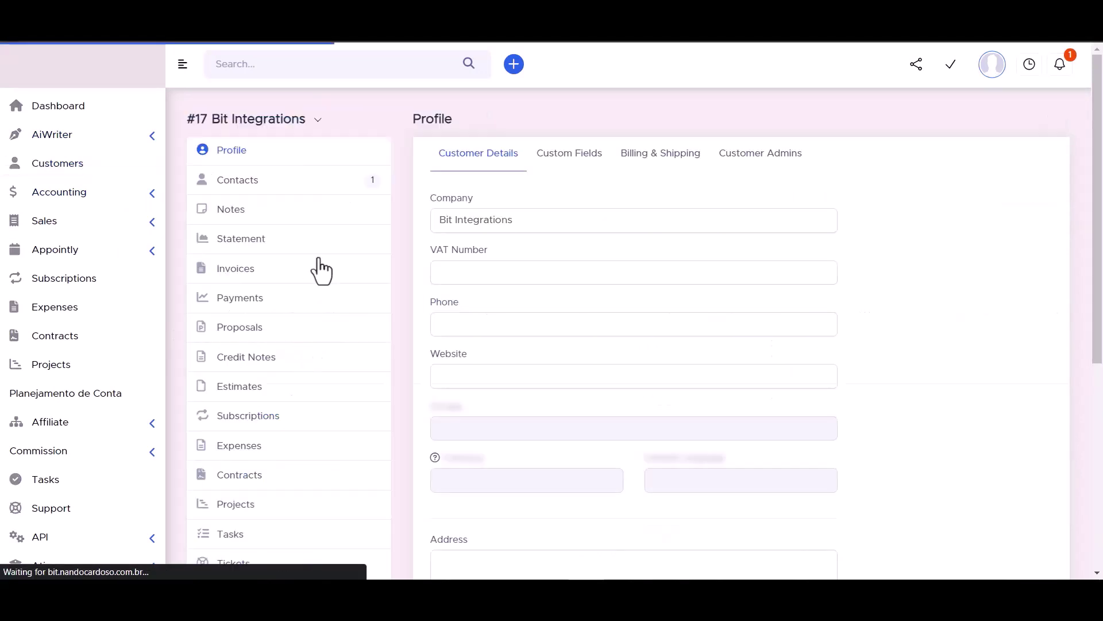
{"action": "left_click", "coordinate": [238, 184]}
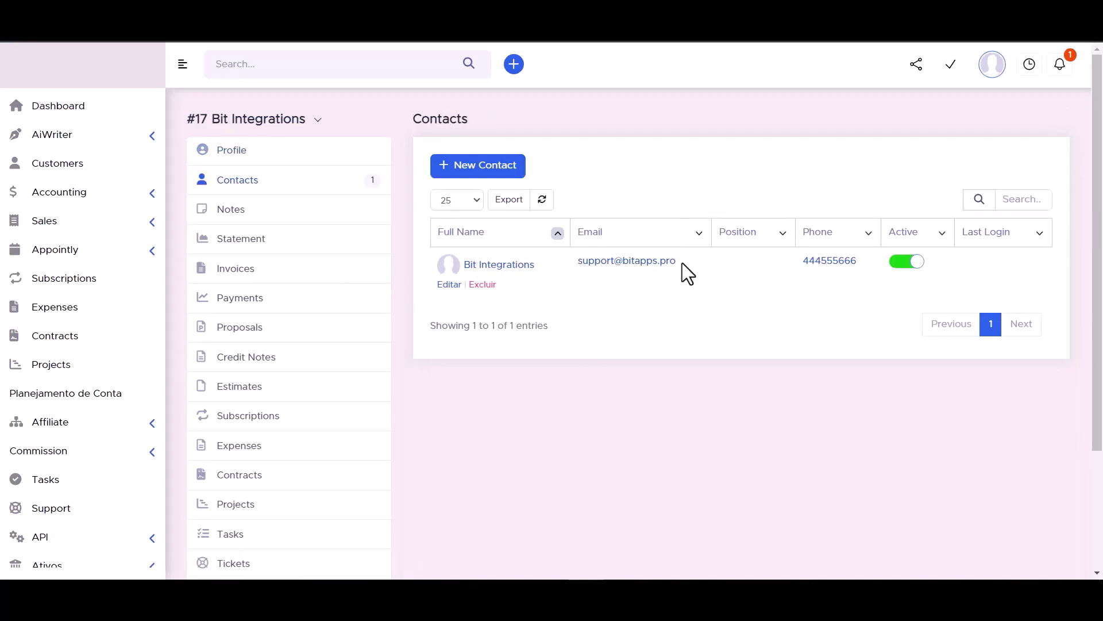
{"action": "left_click", "coordinate": [499, 266]}
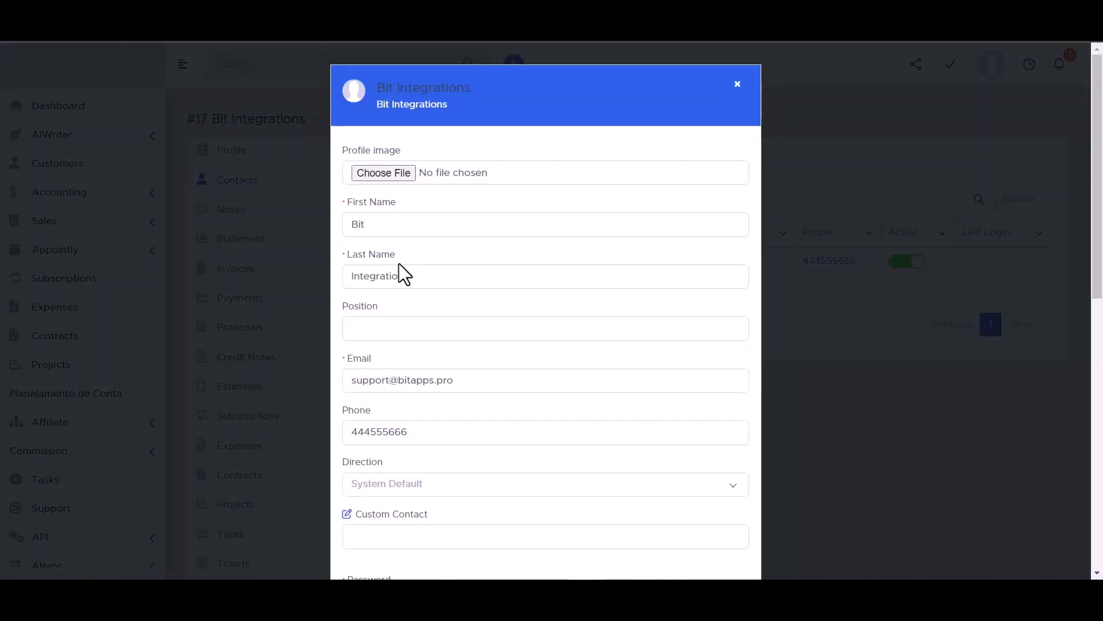
{"action": "scroll", "coordinate": [391, 246], "scroll_direction": "down", "scroll_amount": 3}
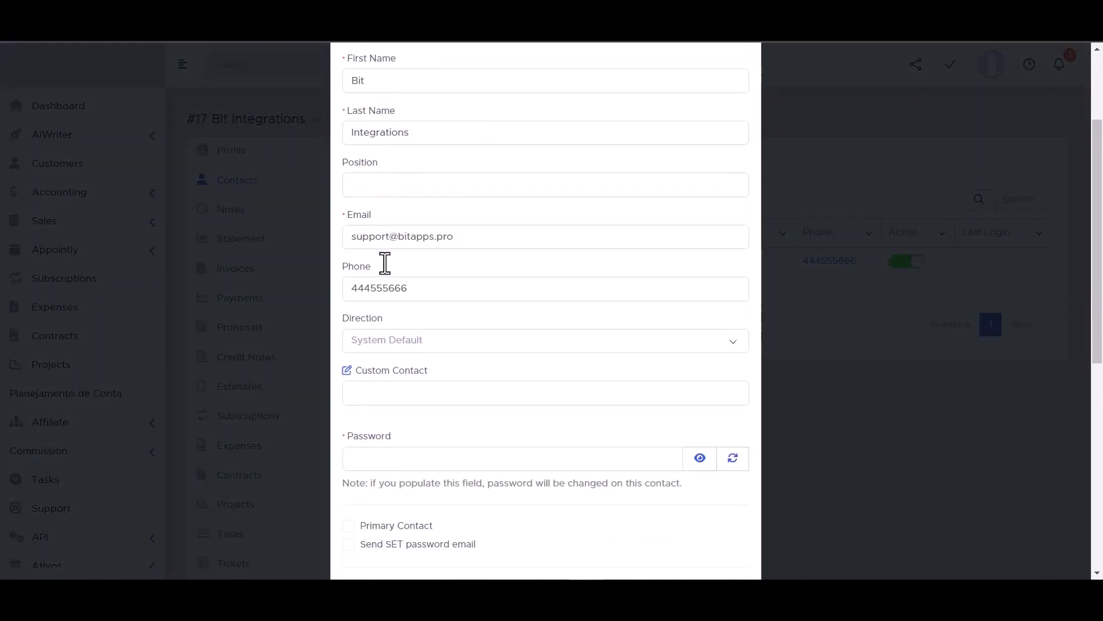
{"action": "scroll", "coordinate": [429, 371], "scroll_direction": "down", "scroll_amount": 1}
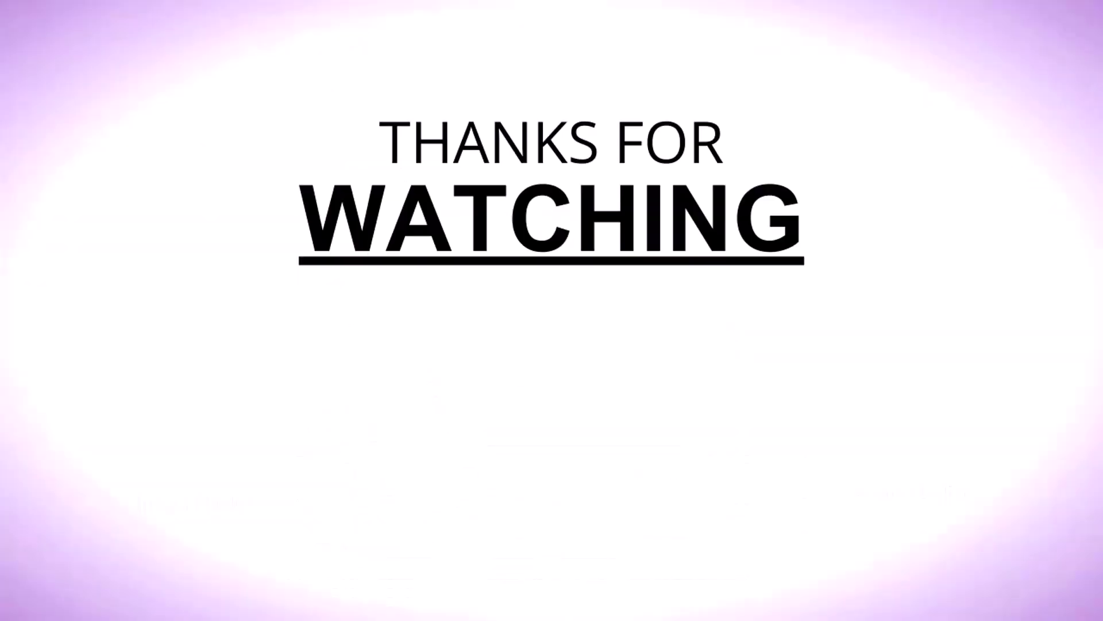